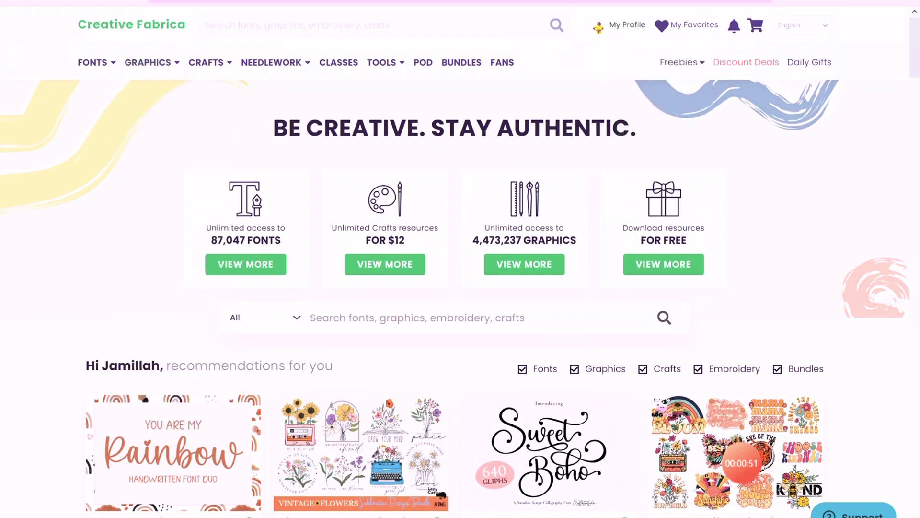
Step: Scroll through the Creative Fabrica home page to browse its offerings
{"action": "scroll", "coordinate": [514, 334], "scroll_direction": "down", "scroll_amount": 4}
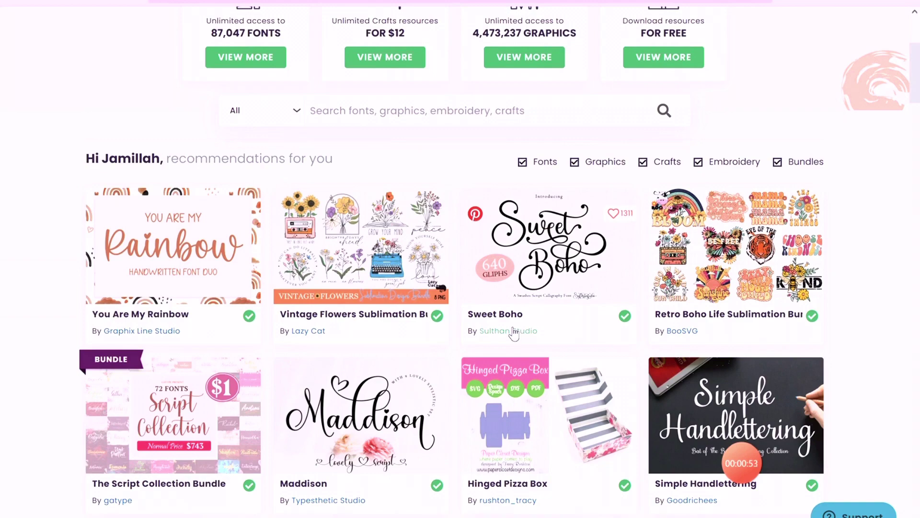
{"action": "scroll", "coordinate": [671, 326], "scroll_direction": "down", "scroll_amount": 3}
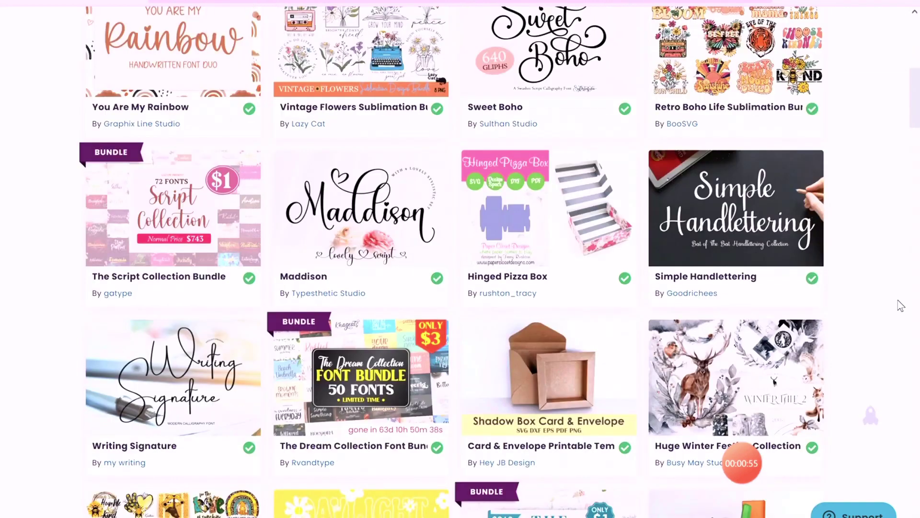
{"action": "scroll", "coordinate": [832, 314], "scroll_direction": "down", "scroll_amount": 3}
{"action": "scroll", "coordinate": [870, 307], "scroll_direction": "down", "scroll_amount": 3}
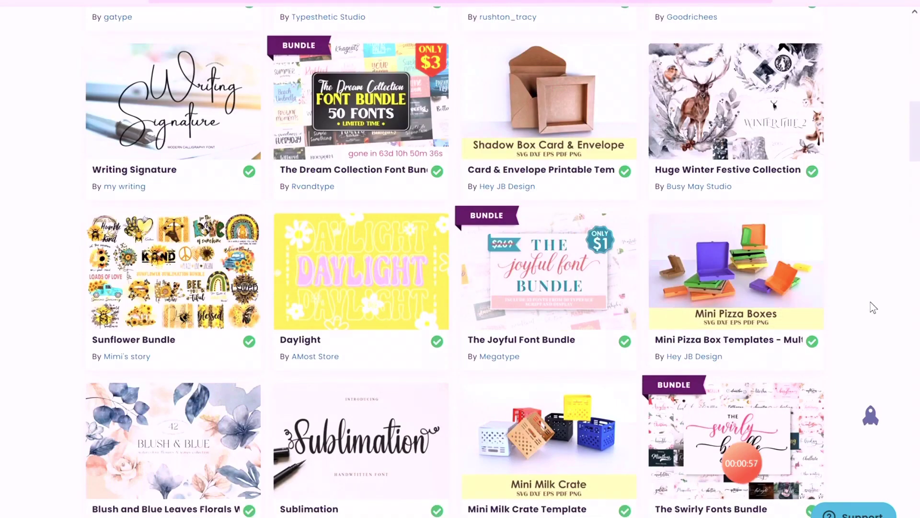
{"action": "scroll", "coordinate": [870, 303], "scroll_direction": "down", "scroll_amount": 5}
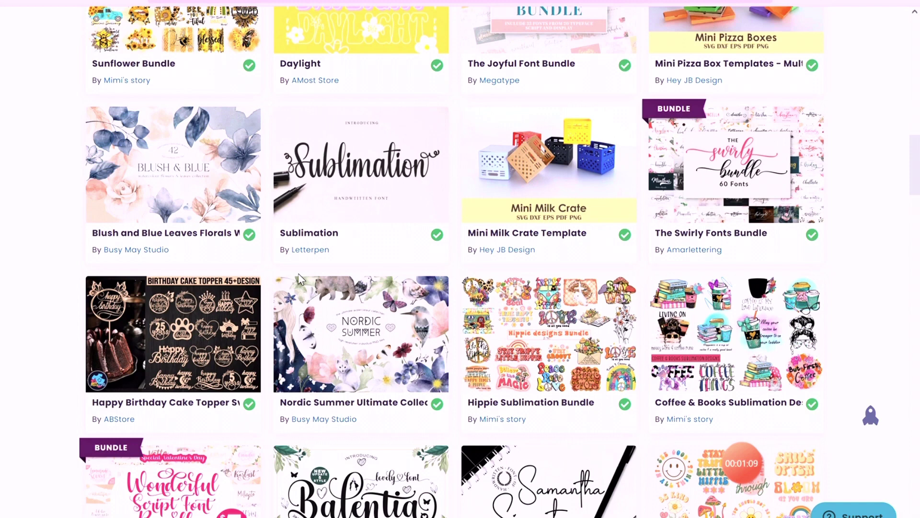
{"action": "scroll", "coordinate": [299, 278], "scroll_direction": "down", "scroll_amount": 3}
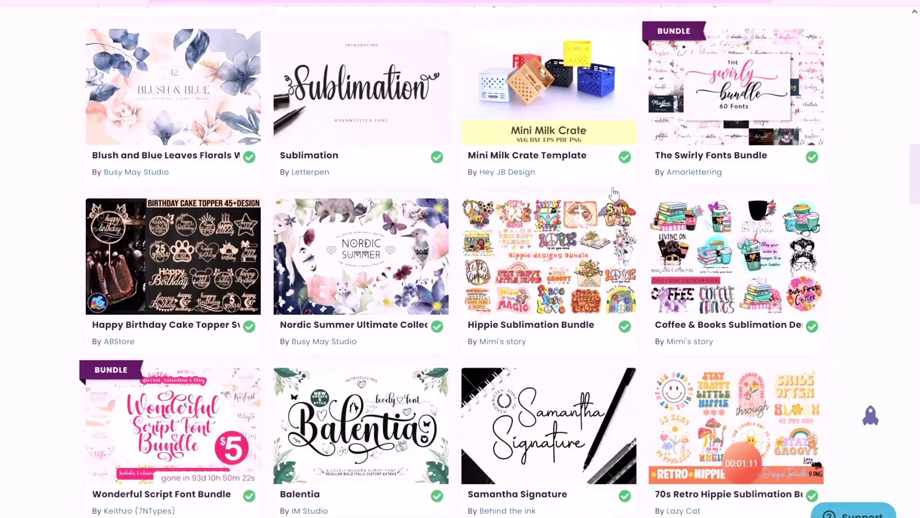
{"action": "scroll", "coordinate": [815, 297], "scroll_direction": "down", "scroll_amount": 10}
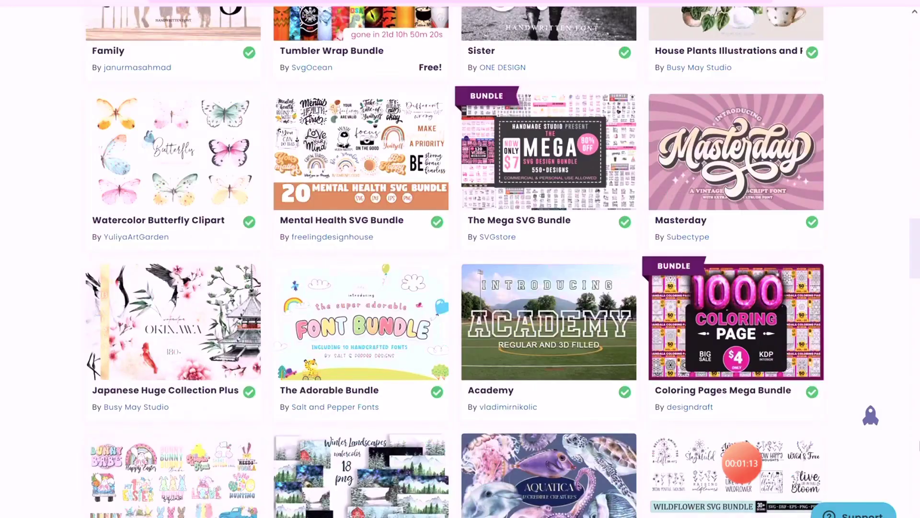
{"action": "scroll", "coordinate": [838, 384], "scroll_direction": "up", "scroll_amount": 5}
{"action": "scroll", "coordinate": [839, 390], "scroll_direction": "up", "scroll_amount": 10}
{"action": "scroll", "coordinate": [841, 393], "scroll_direction": "up", "scroll_amount": 10}
{"action": "scroll", "coordinate": [840, 393], "scroll_direction": "up", "scroll_amount": 8}
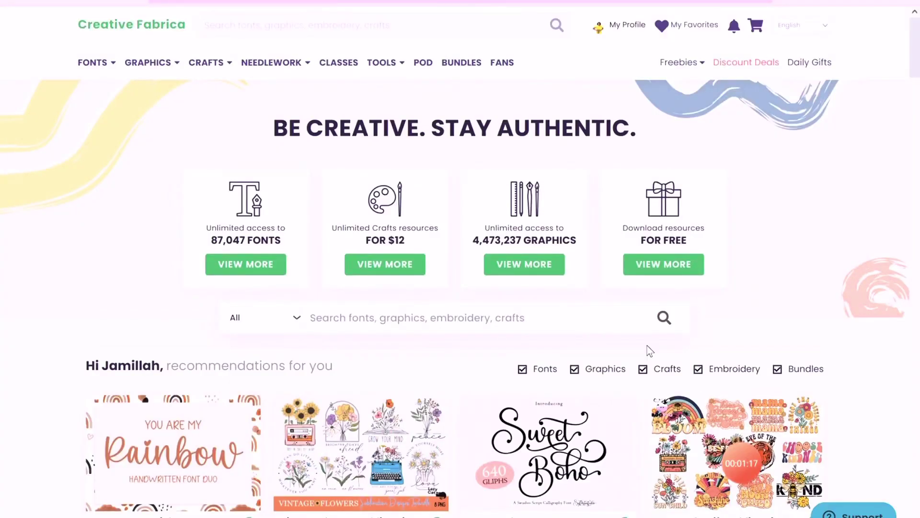
{"action": "scroll", "coordinate": [556, 340], "scroll_direction": "down", "scroll_amount": 5}
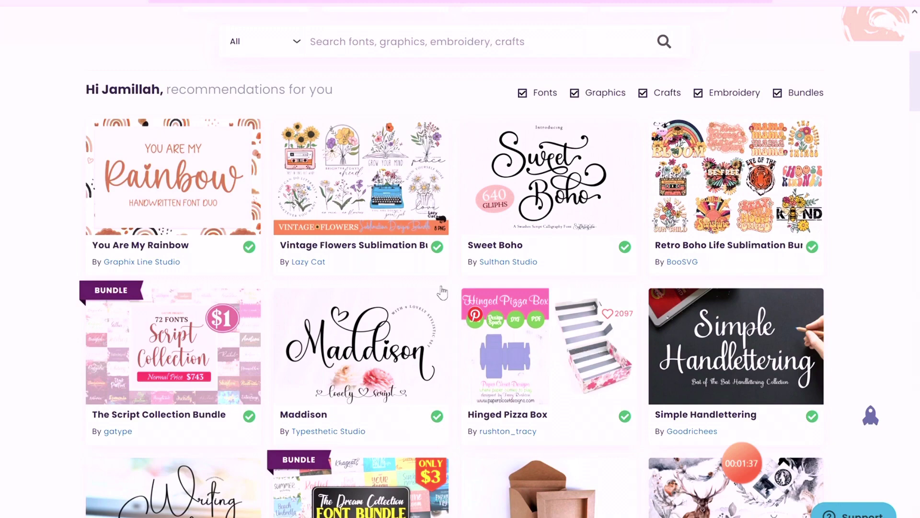
{"action": "scroll", "coordinate": [623, 297], "scroll_direction": "up", "scroll_amount": 5}
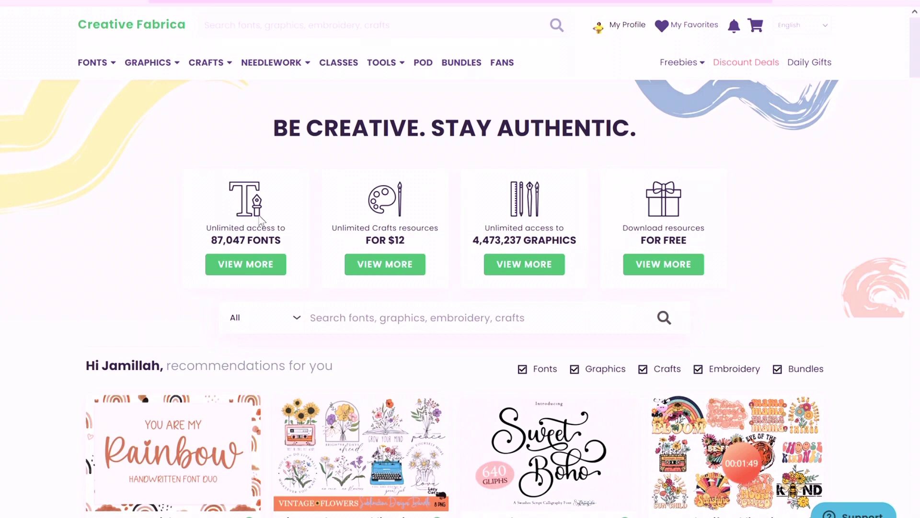
{"action": "mouse_move", "coordinate": [92, 62]}
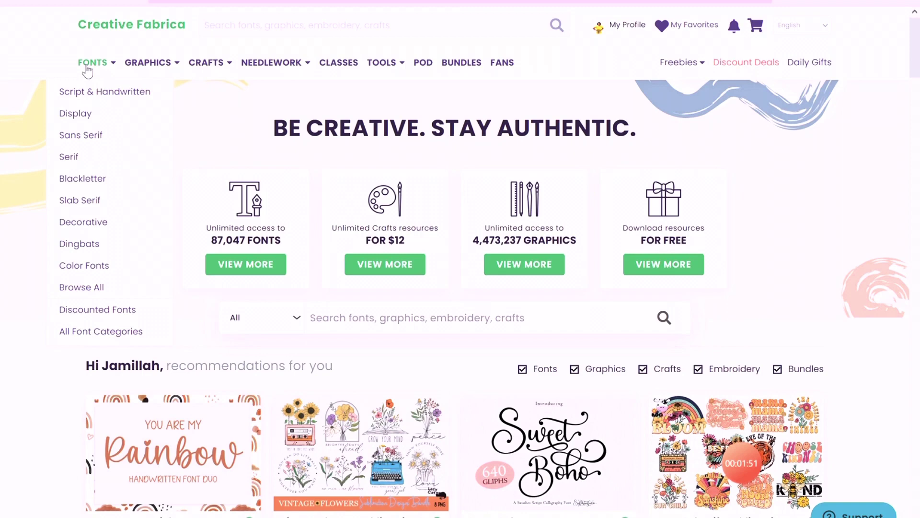
Step: Go to Fonts and pick the Smithson script font from the Popular this week grid
{"action": "left_click", "coordinate": [83, 66]}
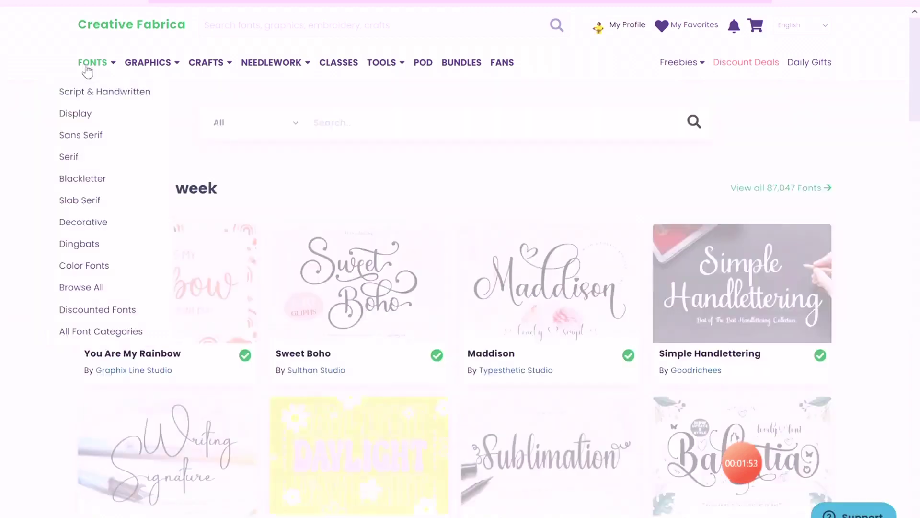
{"action": "scroll", "coordinate": [892, 323], "scroll_direction": "down", "scroll_amount": 3}
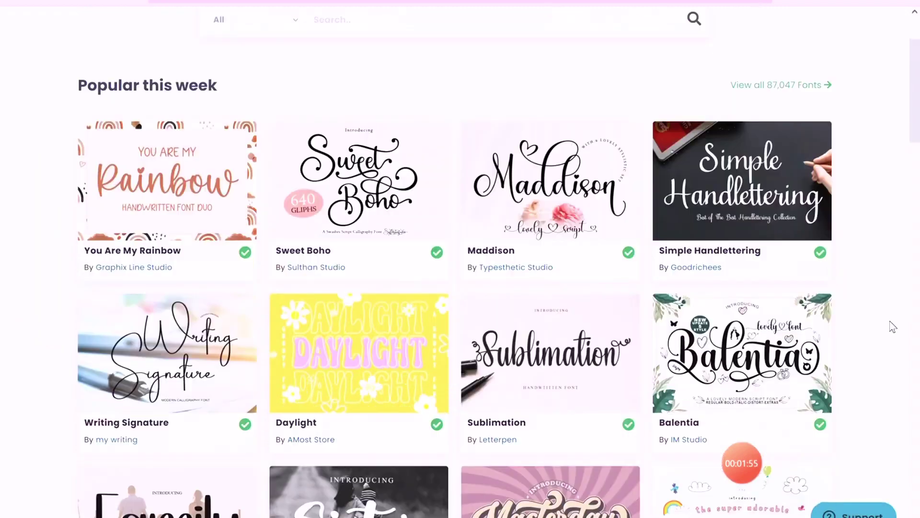
{"action": "scroll", "coordinate": [891, 323], "scroll_direction": "down", "scroll_amount": 4}
{"action": "scroll", "coordinate": [919, 324], "scroll_direction": "down", "scroll_amount": 3}
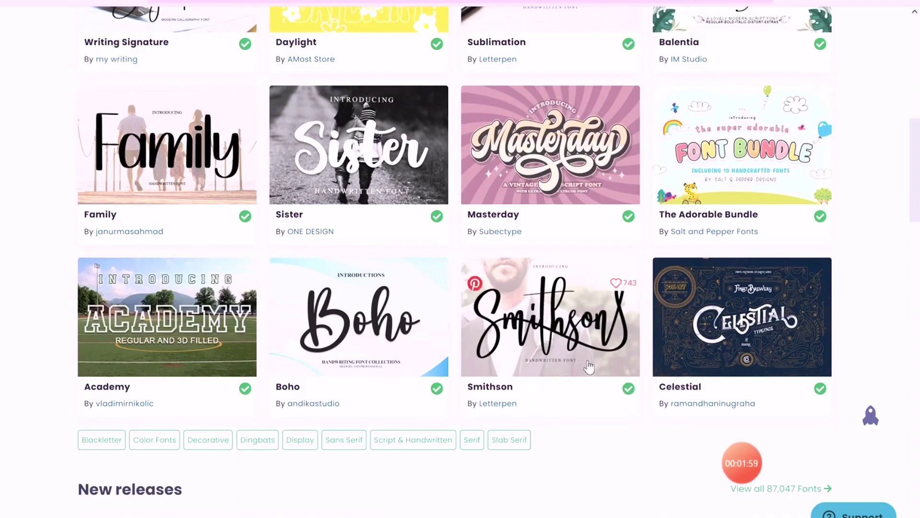
{"action": "mouse_move", "coordinate": [550, 317]}
{"action": "left_click", "coordinate": [590, 368]}
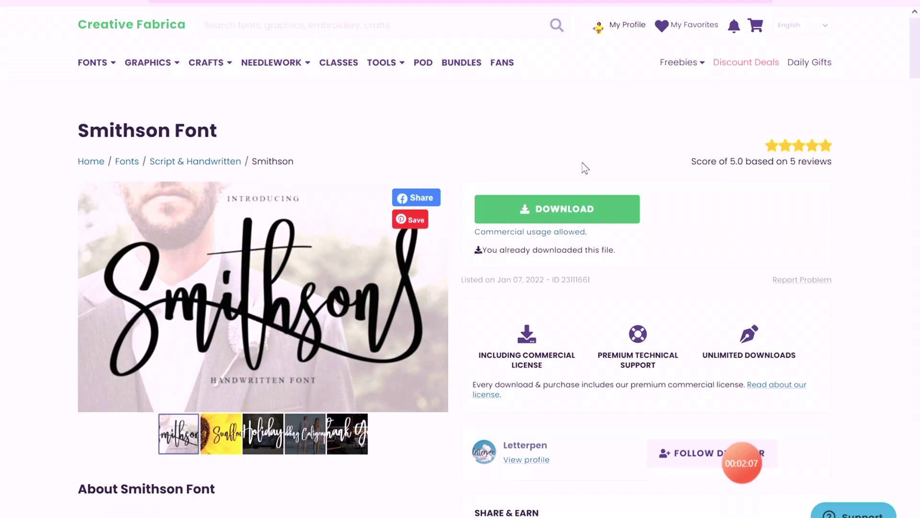
Step: Look over the Smithson font product page details
{"action": "scroll", "coordinate": [538, 202], "scroll_direction": "down", "scroll_amount": 4}
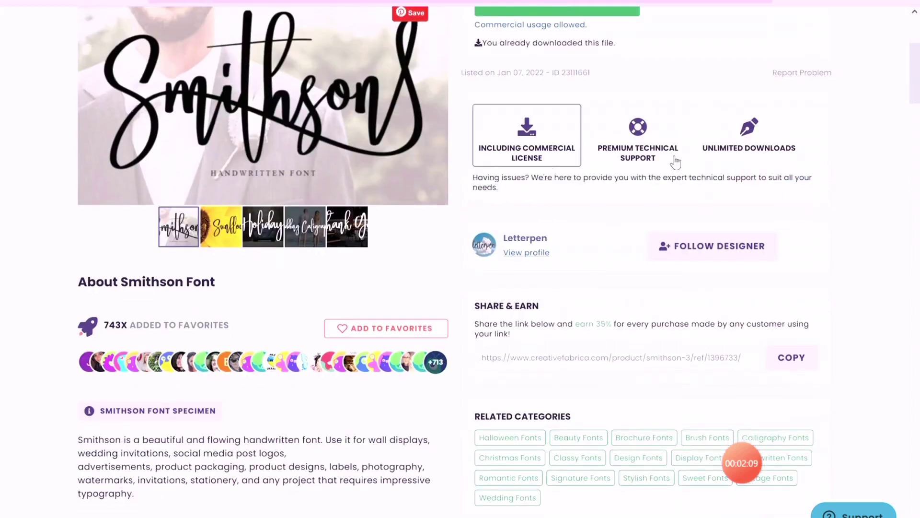
{"action": "scroll", "coordinate": [323, 271], "scroll_direction": "down", "scroll_amount": 2}
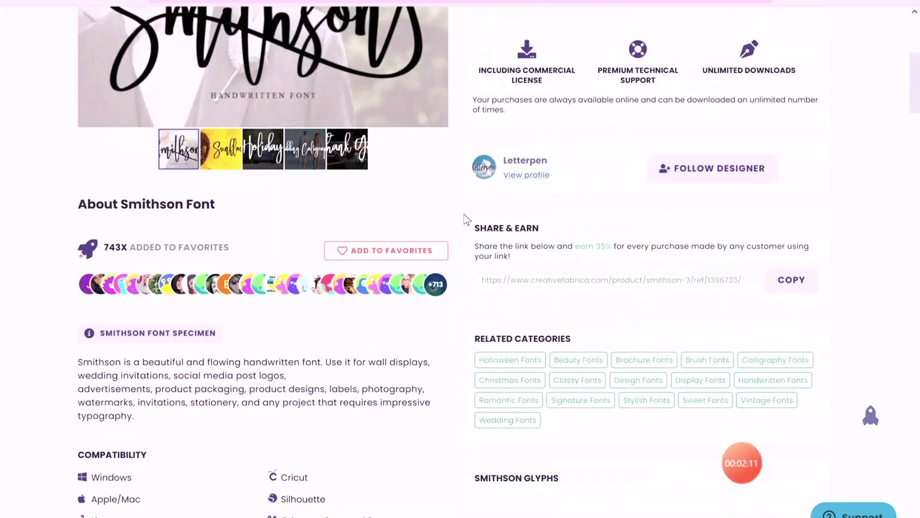
{"action": "scroll", "coordinate": [467, 220], "scroll_direction": "down", "scroll_amount": 1}
{"action": "scroll", "coordinate": [764, 72], "scroll_direction": "up", "scroll_amount": 3}
{"action": "scroll", "coordinate": [392, 190], "scroll_direction": "down", "scroll_amount": 5}
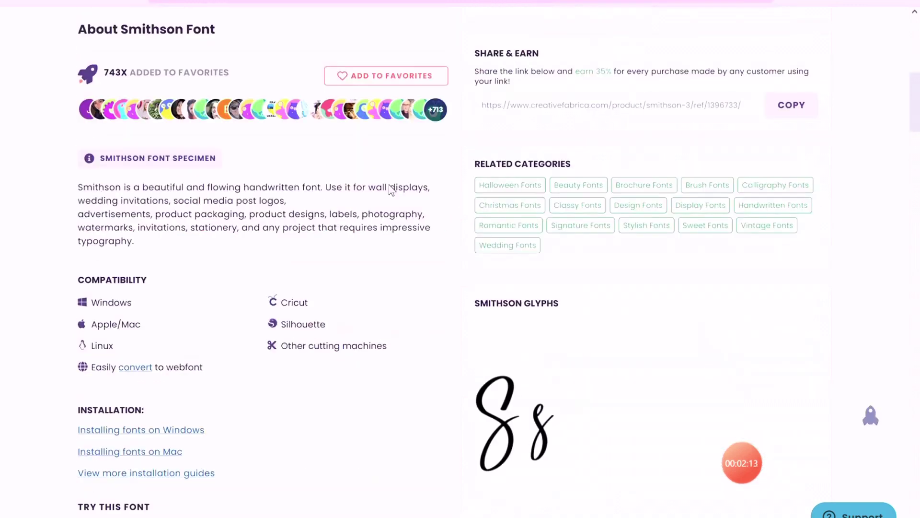
{"action": "scroll", "coordinate": [391, 191], "scroll_direction": "down", "scroll_amount": 1}
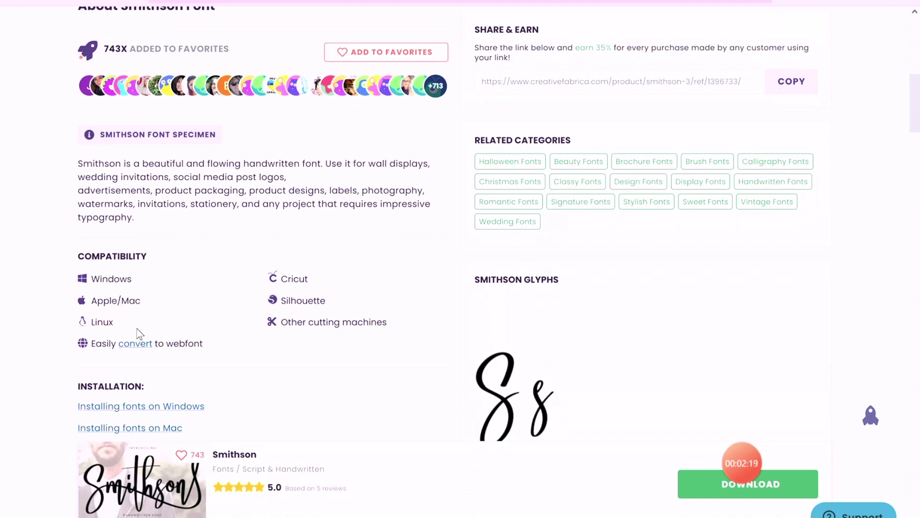
{"action": "scroll", "coordinate": [216, 339], "scroll_direction": "down", "scroll_amount": 3}
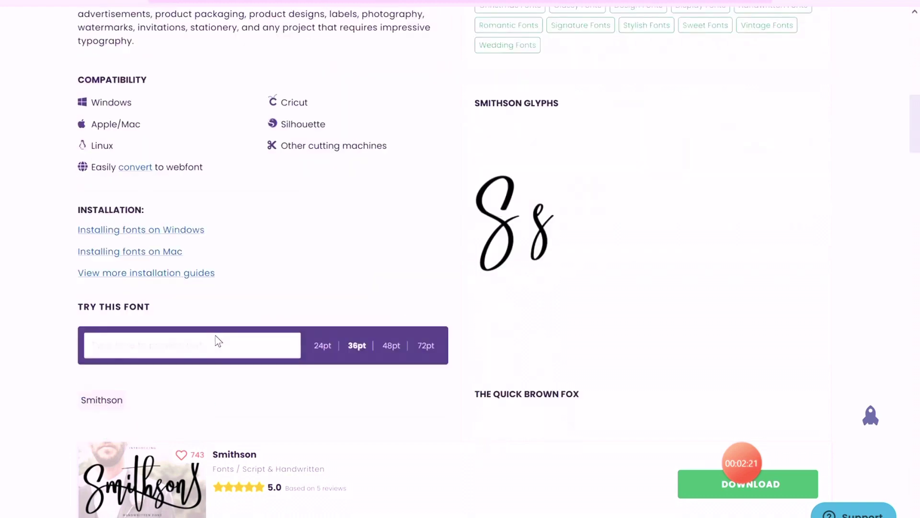
{"action": "scroll", "coordinate": [402, 360], "scroll_direction": "down", "scroll_amount": 5}
{"action": "scroll", "coordinate": [300, 288], "scroll_direction": "down", "scroll_amount": 6}
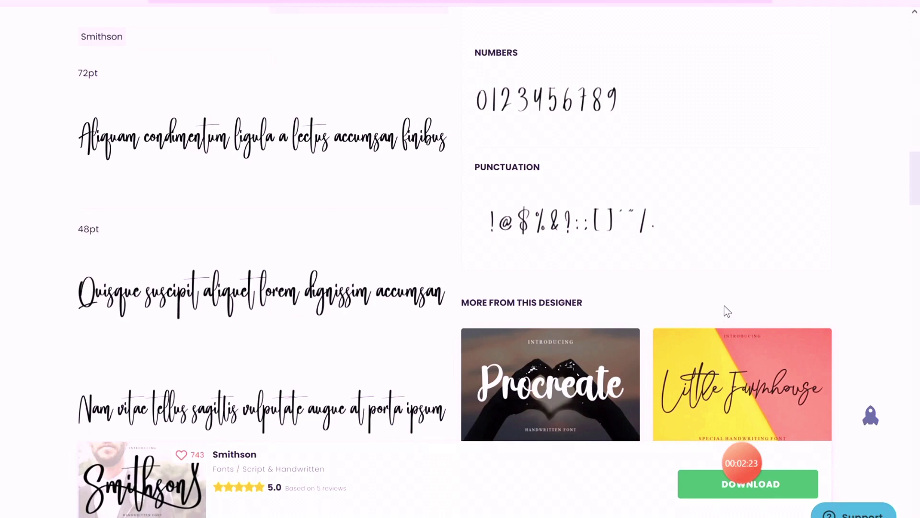
{"action": "scroll", "coordinate": [743, 302], "scroll_direction": "up", "scroll_amount": 5}
{"action": "scroll", "coordinate": [791, 288], "scroll_direction": "up", "scroll_amount": 5}
{"action": "scroll", "coordinate": [808, 282], "scroll_direction": "up", "scroll_amount": 5}
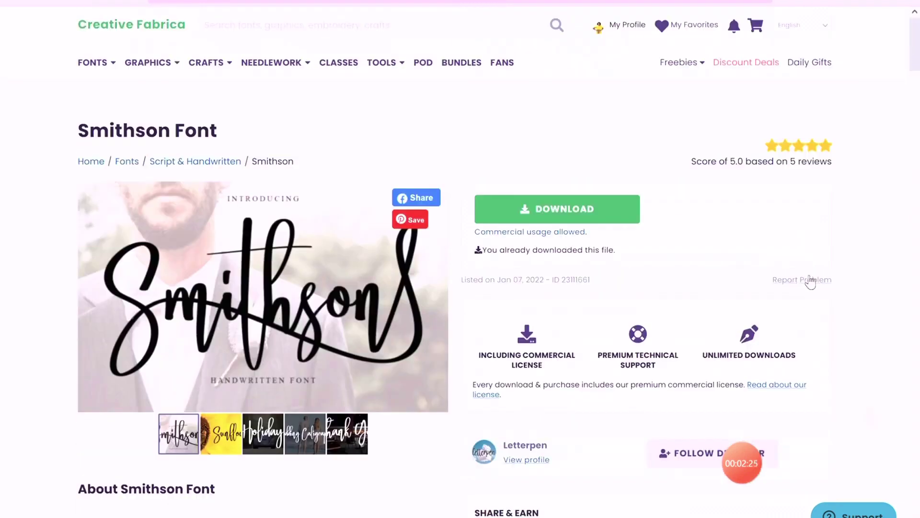
Step: Download the Smithson zip, extract it to its suggested folder, and open the Smithson .otf file
{"action": "left_click", "coordinate": [570, 220]}
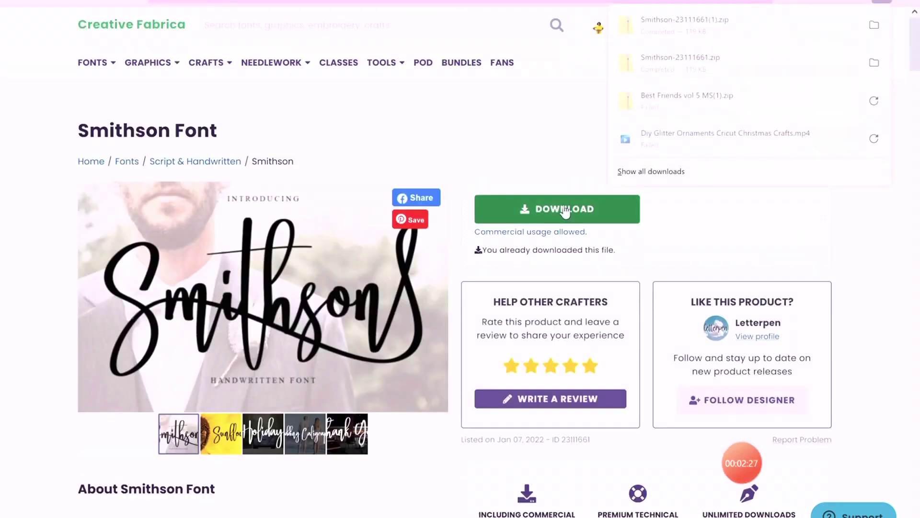
{"action": "left_click", "coordinate": [883, 25]}
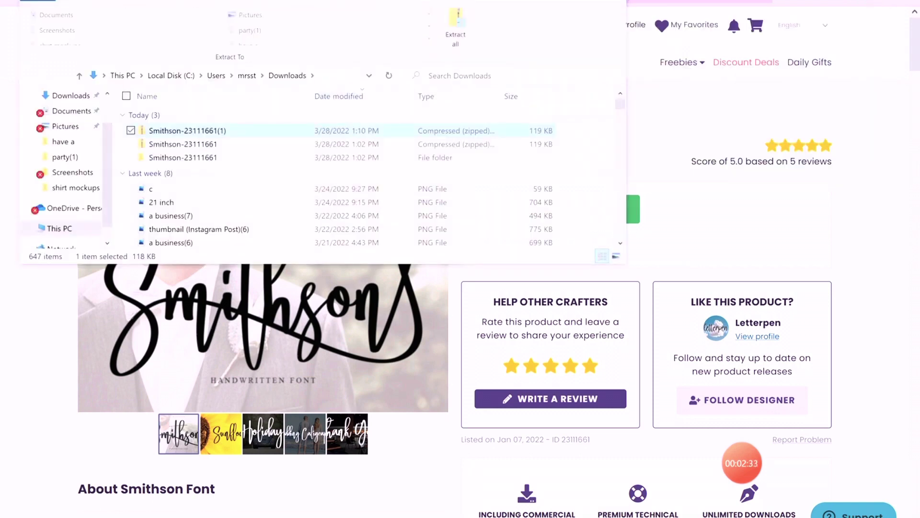
{"action": "left_click", "coordinate": [464, 29]}
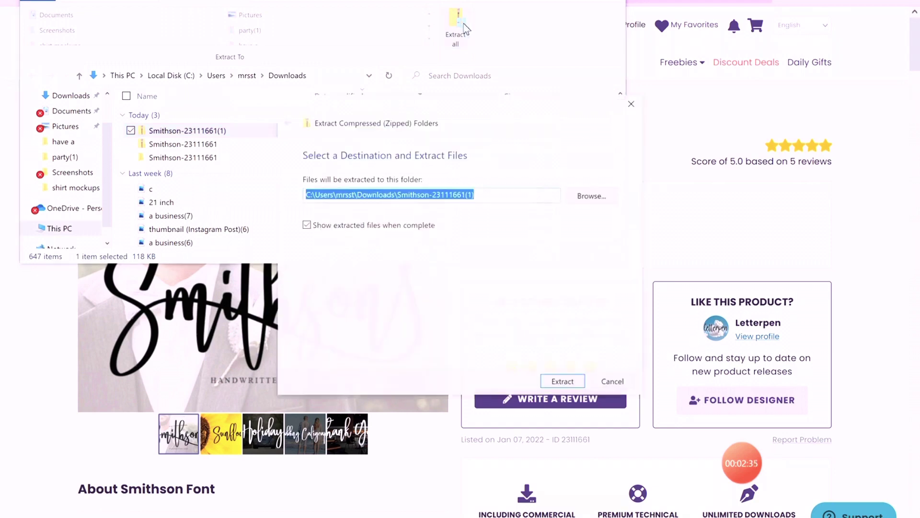
{"action": "left_click", "coordinate": [558, 383]}
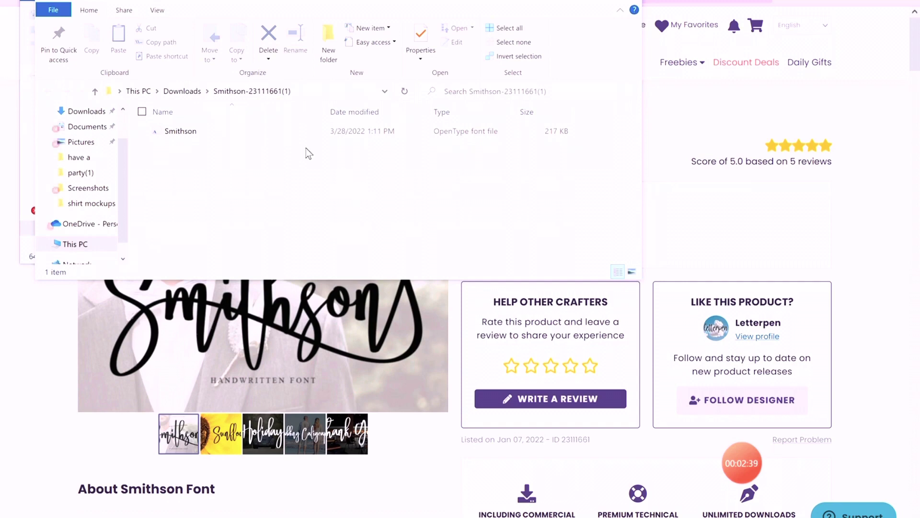
{"action": "mouse_move", "coordinate": [180, 131]}
{"action": "double_click", "coordinate": [247, 133]}
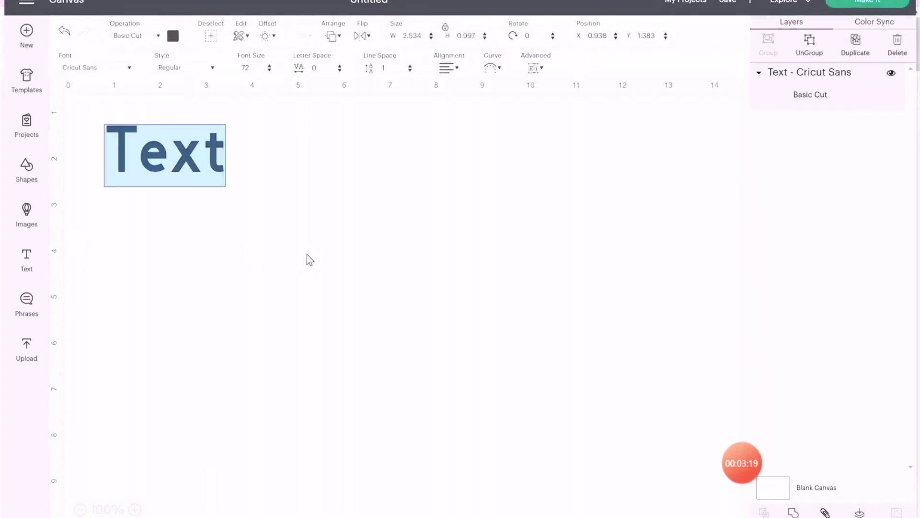
Step: Centre the text box on the canvas and replace its wording with the name
{"action": "left_click_drag", "start_coordinate": [195, 177], "coordinate": [376, 302]}
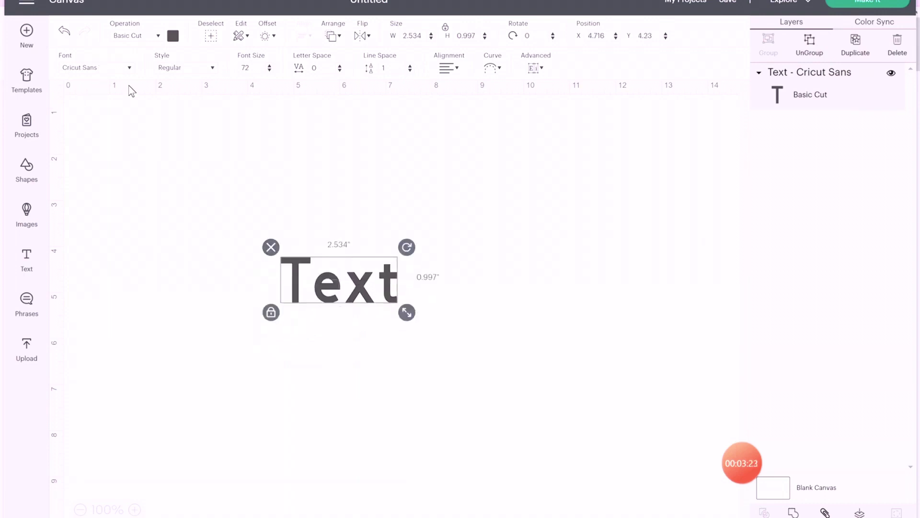
{"action": "double_click", "coordinate": [322, 288]}
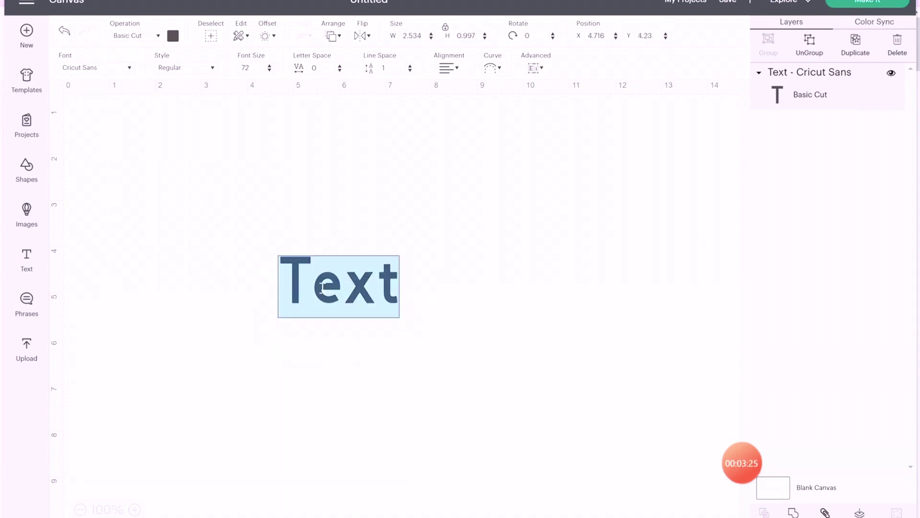
{"action": "type", "text": "J"}
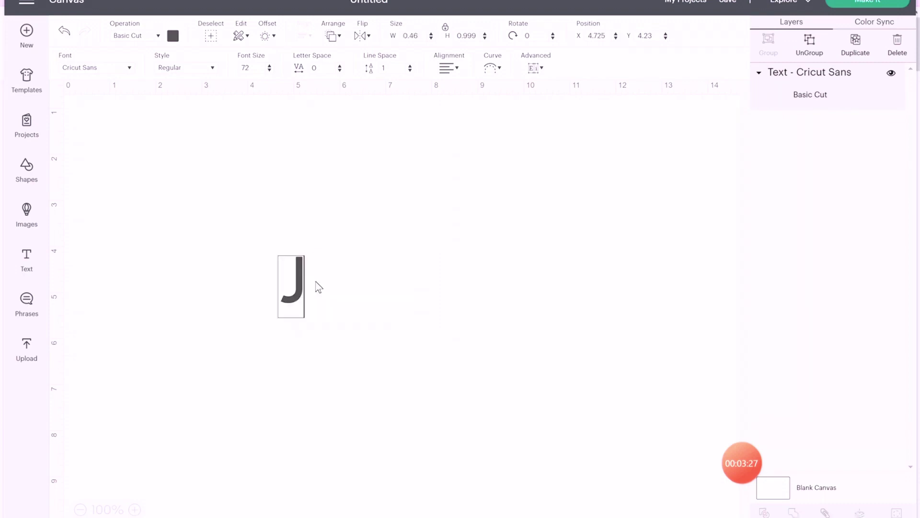
{"action": "type", "text": "amil"}
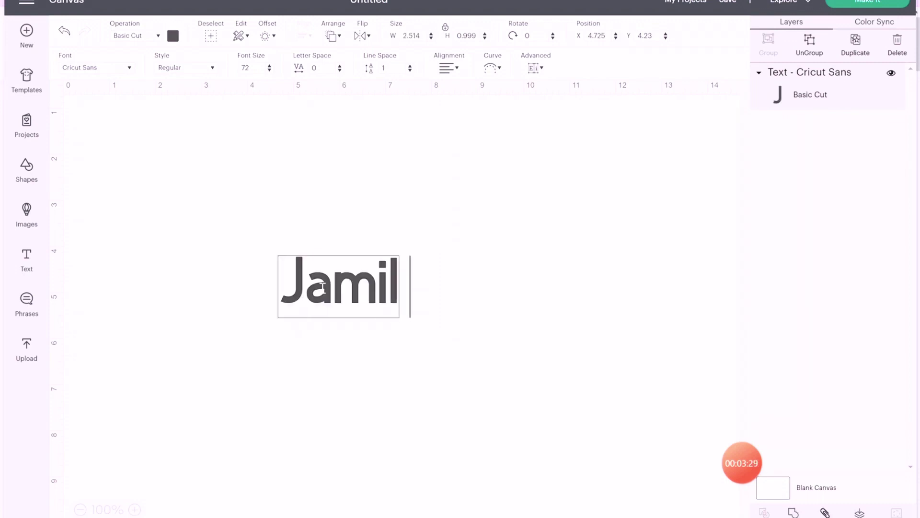
{"action": "type", "text": "lah"}
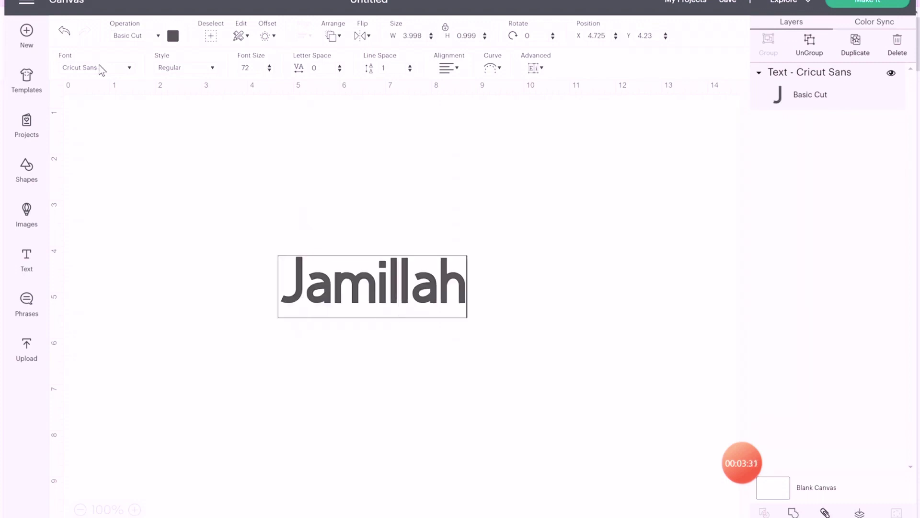
Step: Set the name in Smithson, enlarge it to about 8.1 × 4.2 in, and shift it up-left
{"action": "left_click", "coordinate": [98, 67]}
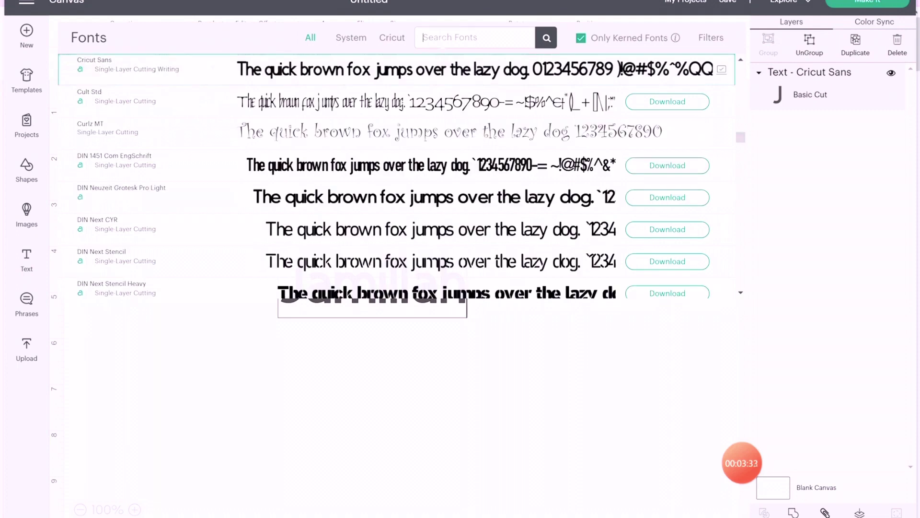
{"action": "type", "text": "smithson"}
{"action": "key", "text": "Return"}
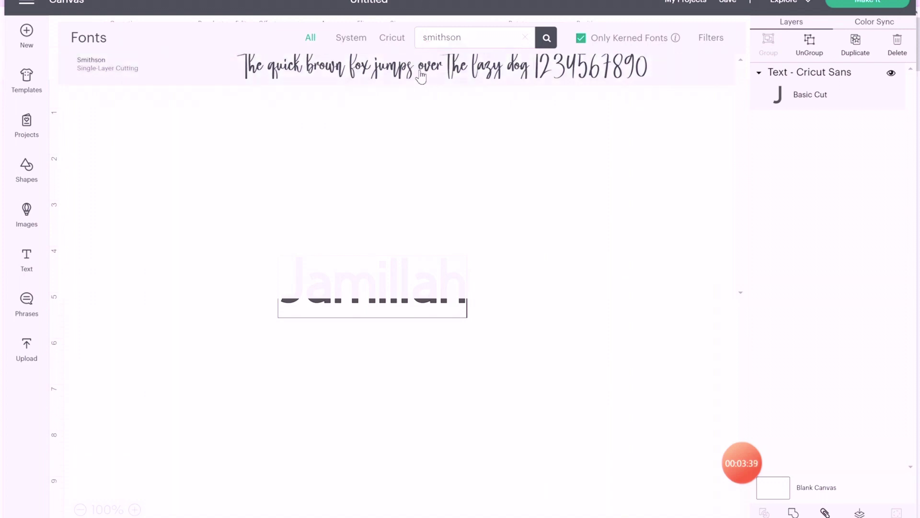
{"action": "left_click", "coordinate": [421, 76]}
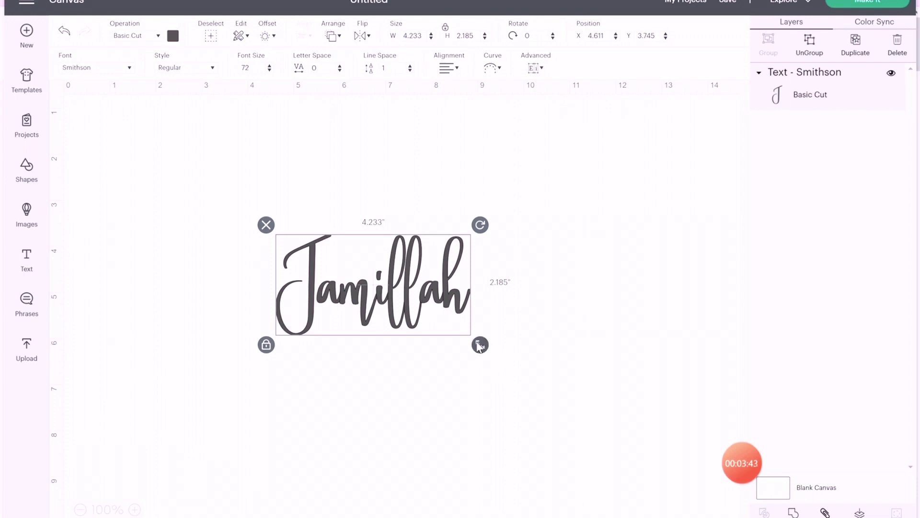
{"action": "left_click_drag", "start_coordinate": [480, 345], "coordinate": [592, 436]}
{"action": "left_click_drag", "start_coordinate": [427, 374], "coordinate": [351, 327]}
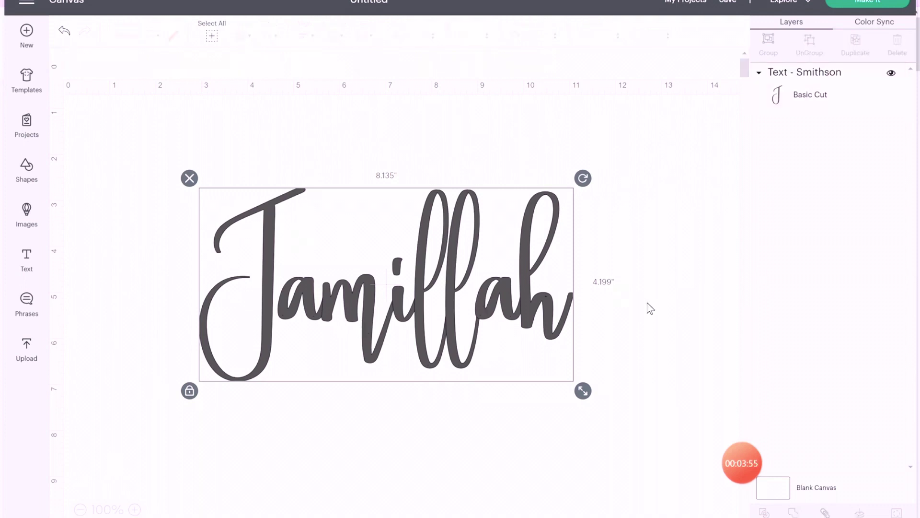
Step: Enlarge the name across most of the canvas and place it near the top-left
{"action": "left_click", "coordinate": [717, 481]}
{"action": "left_click", "coordinate": [425, 319]}
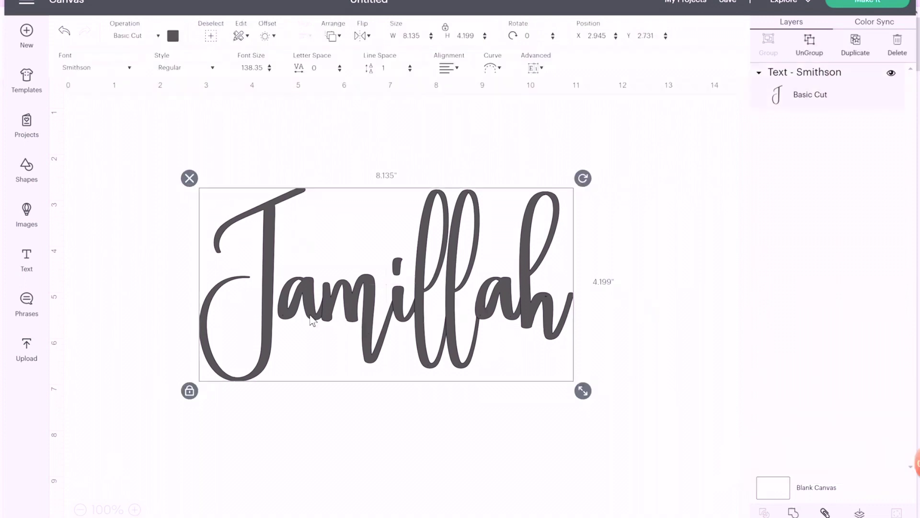
{"action": "mouse_move", "coordinate": [584, 391]}
{"action": "left_mouse_down"}
{"action": "mouse_move", "coordinate": [727, 505]}
{"action": "mouse_move", "coordinate": [582, 441]}
{"action": "left_mouse_up"}
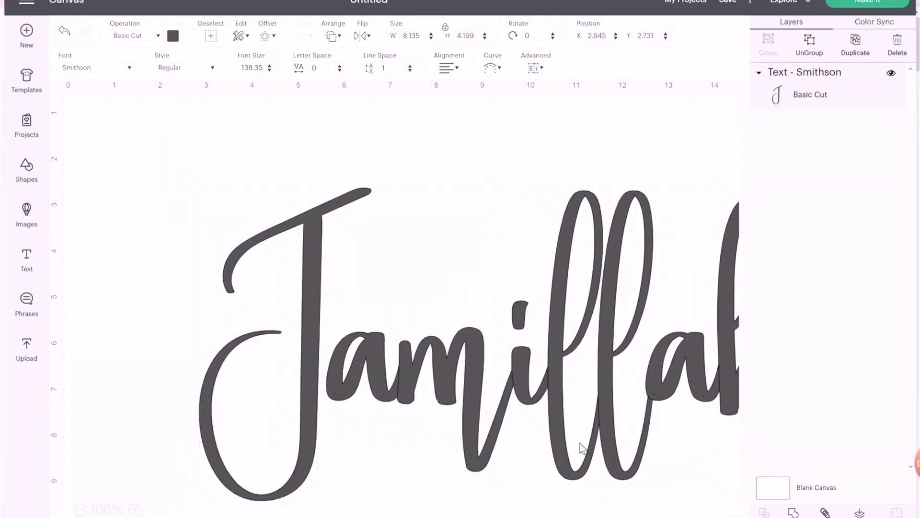
{"action": "left_click_drag", "start_coordinate": [230, 340], "coordinate": [231, 341]}
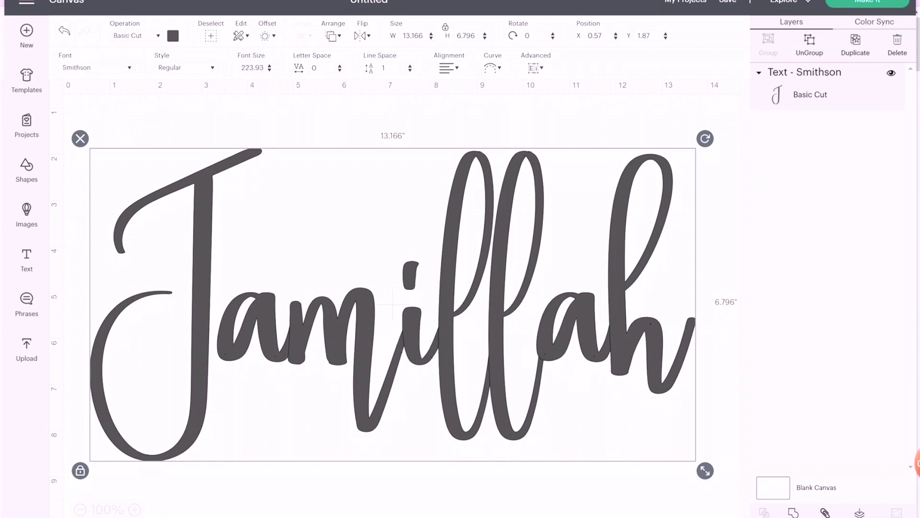
Step: Colour the welded name dark navy, resize it to 9.319 × 4.81 in, and centre it
{"action": "left_click", "coordinate": [792, 514]}
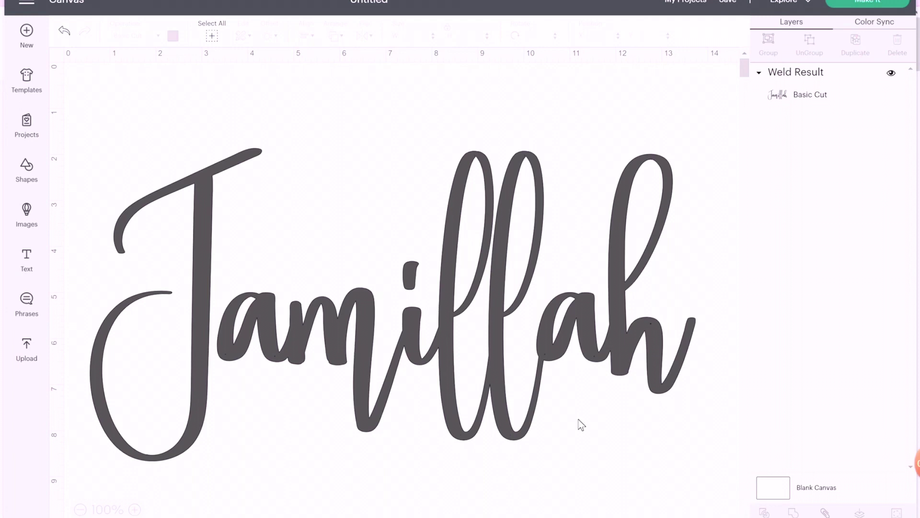
{"action": "left_click", "coordinate": [577, 365]}
{"action": "left_click", "coordinate": [173, 36]}
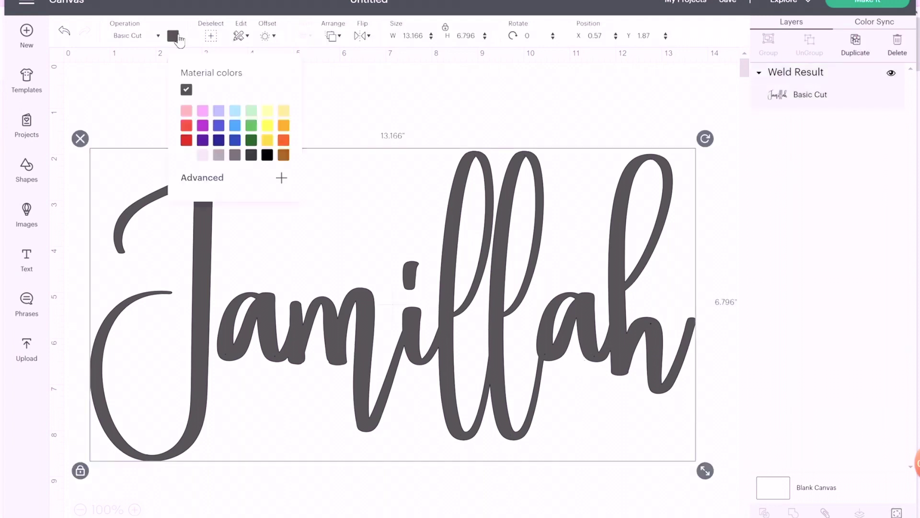
{"action": "left_click", "coordinate": [225, 143]}
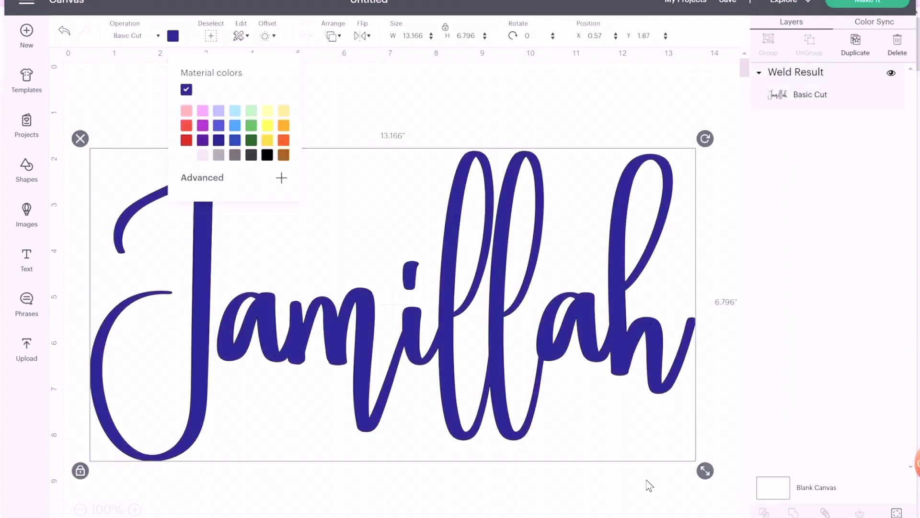
{"action": "left_click_drag", "start_coordinate": [706, 471], "coordinate": [528, 365]}
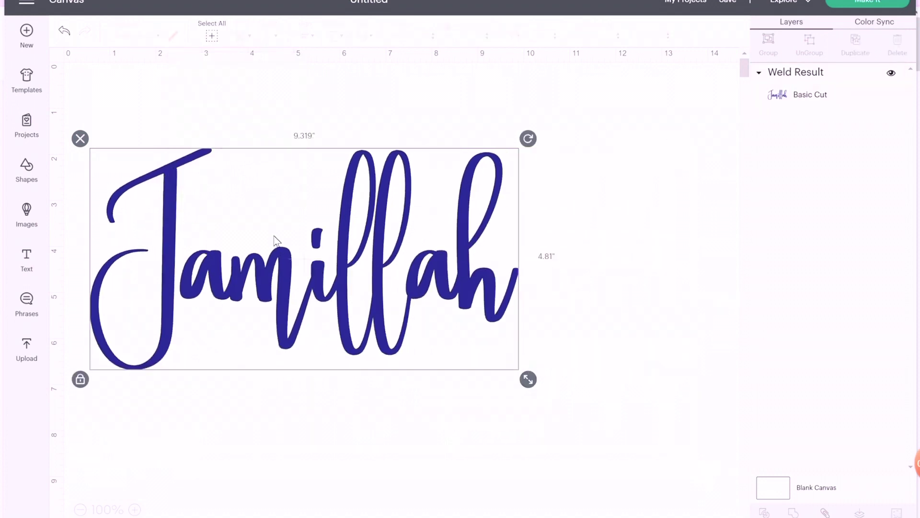
{"action": "left_click_drag", "start_coordinate": [273, 243], "coordinate": [369, 243]}
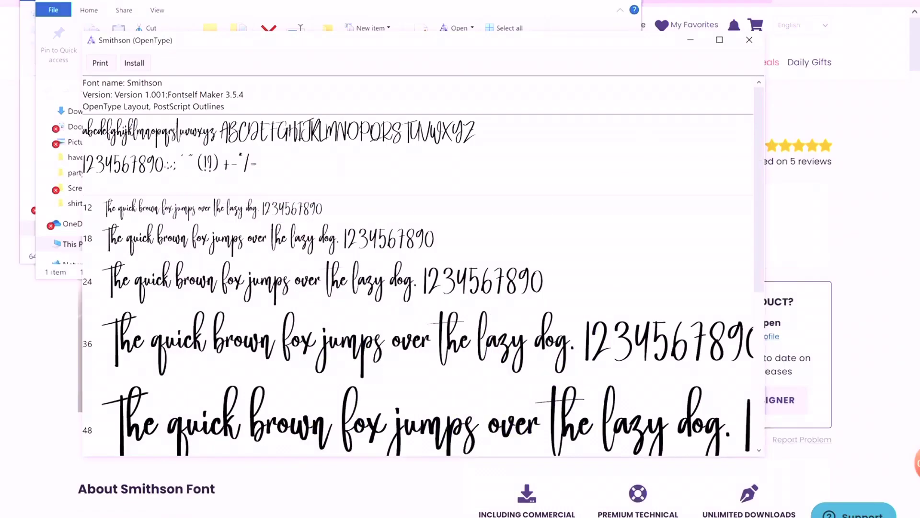
Step: Close the Smithson (OpenType) font preview window
{"action": "left_click", "coordinate": [749, 40]}
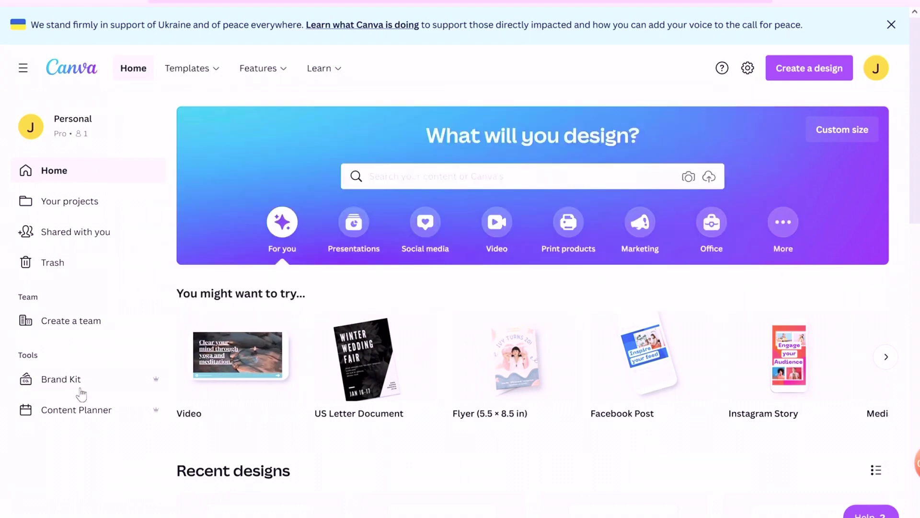
Step: Upload the Smithson font file to the Canva Brand Kit, confirming upload permission
{"action": "left_click", "coordinate": [82, 392]}
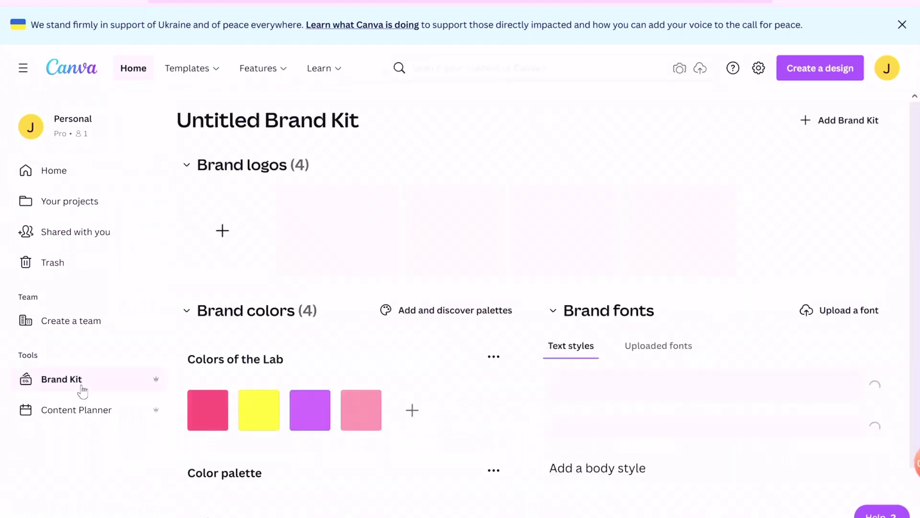
{"action": "scroll", "coordinate": [540, 288], "scroll_direction": "down", "scroll_amount": 2}
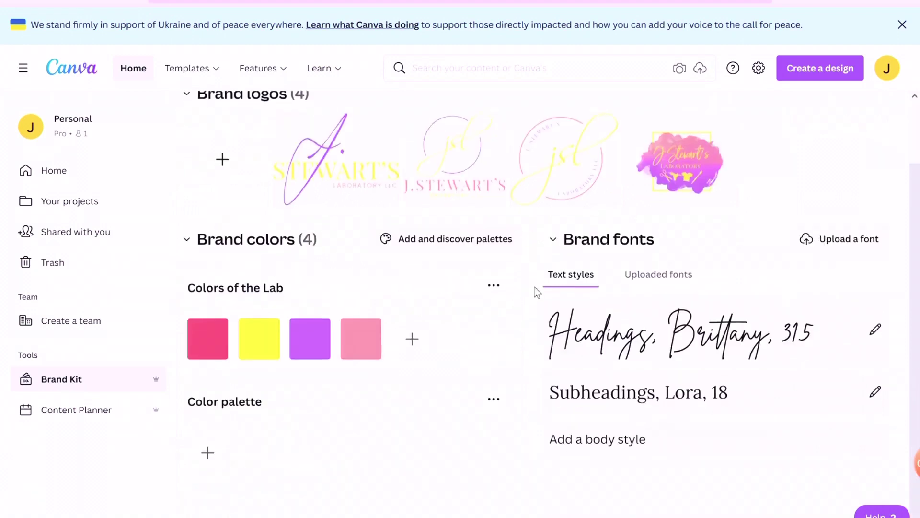
{"action": "scroll", "coordinate": [540, 287], "scroll_direction": "up", "scroll_amount": 2}
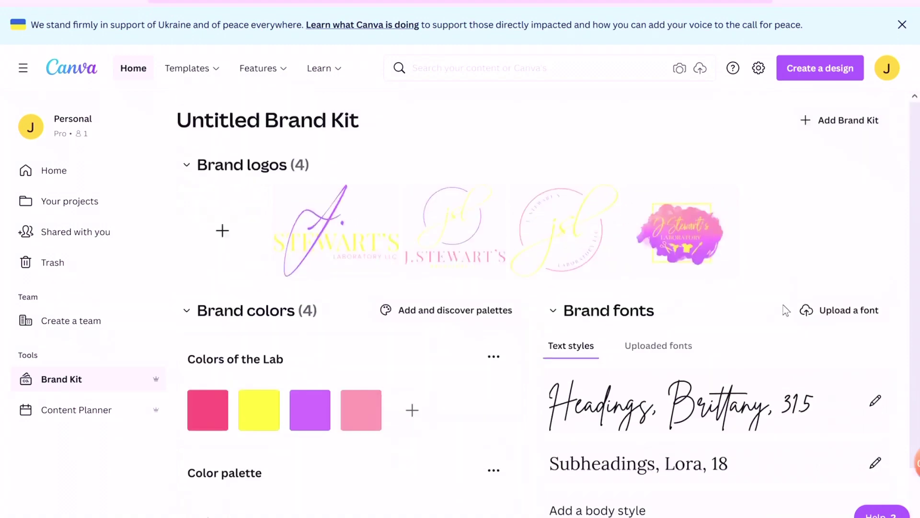
{"action": "left_click", "coordinate": [827, 320]}
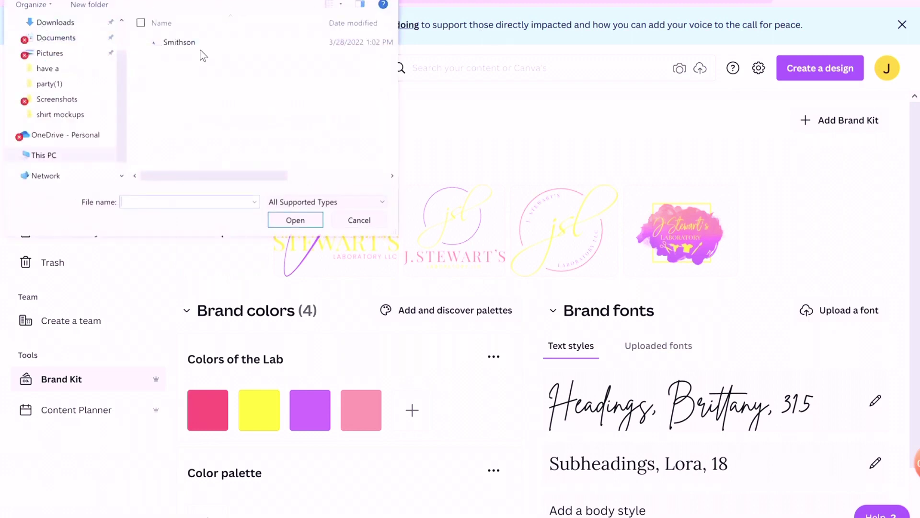
{"action": "left_click", "coordinate": [204, 44]}
{"action": "left_click", "coordinate": [316, 221]}
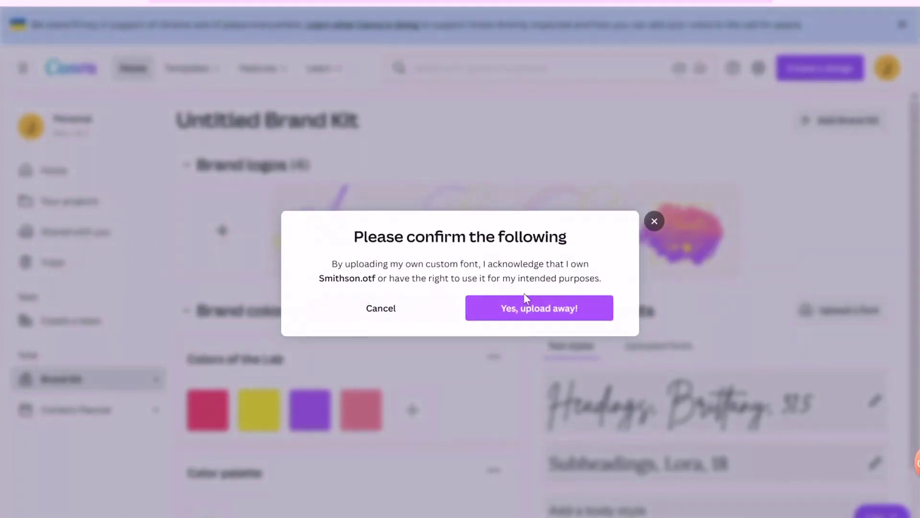
{"action": "left_click", "coordinate": [538, 308]}
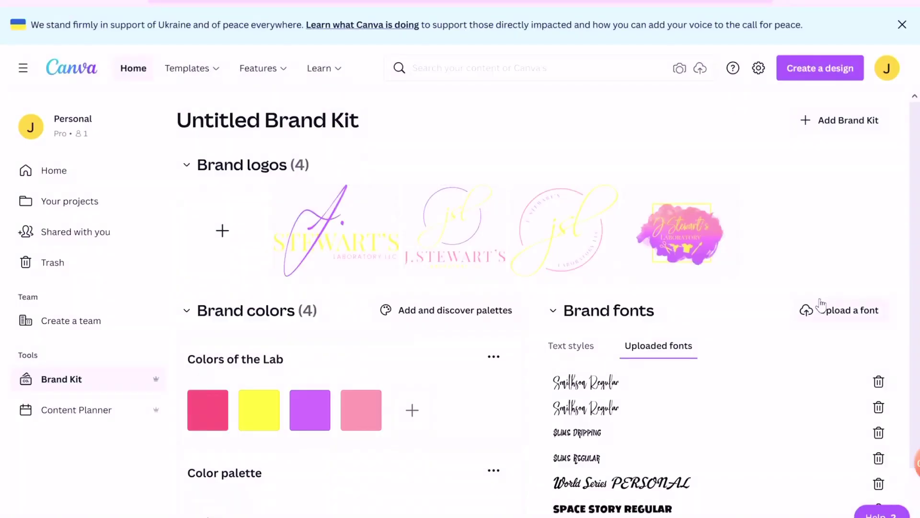
Step: Delete the duplicate Smithson Regular entry and return to the Canva home page
{"action": "scroll", "coordinate": [590, 404], "scroll_direction": "down", "scroll_amount": 2}
{"action": "scroll", "coordinate": [589, 402], "scroll_direction": "down", "scroll_amount": 1}
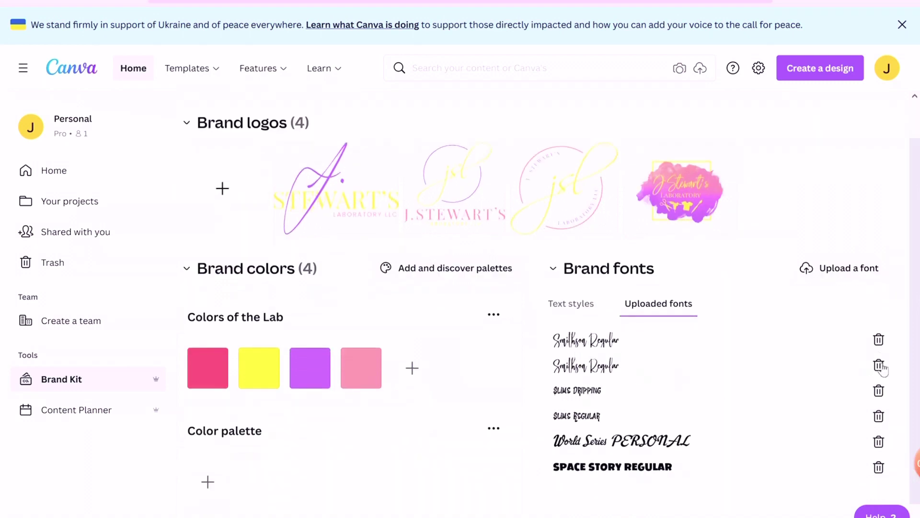
{"action": "left_click", "coordinate": [879, 366]}
{"action": "left_click", "coordinate": [781, 327]}
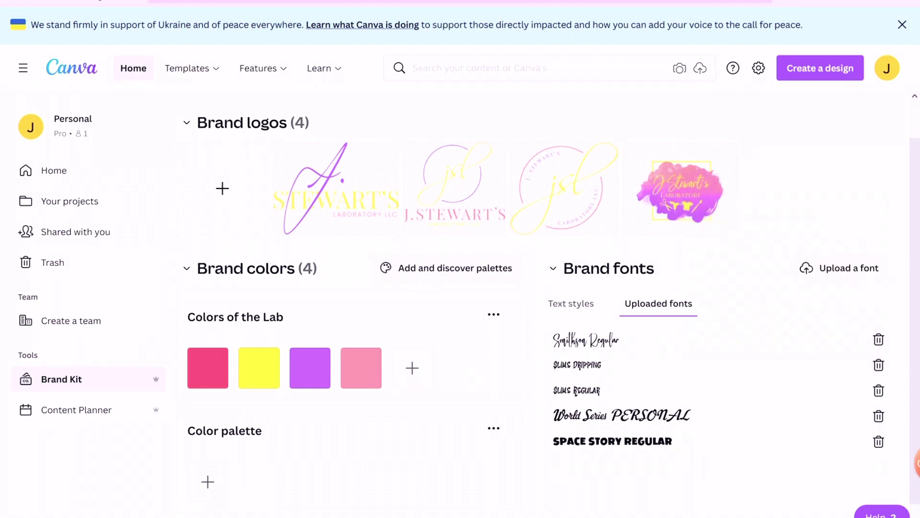
{"action": "left_click", "coordinate": [133, 69]}
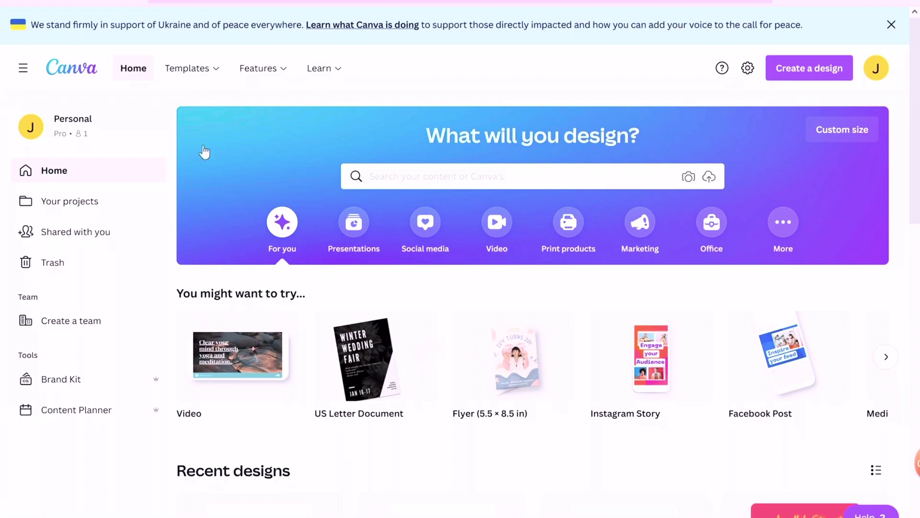
Step: Create a blank US Letter design with an enlarged text box holding the name
{"action": "left_click", "coordinate": [382, 372]}
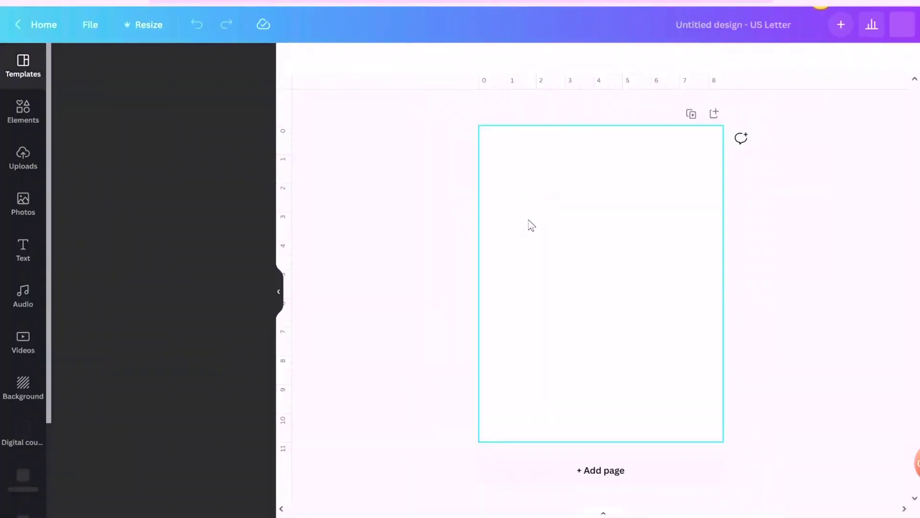
{"action": "left_click", "coordinate": [32, 244]}
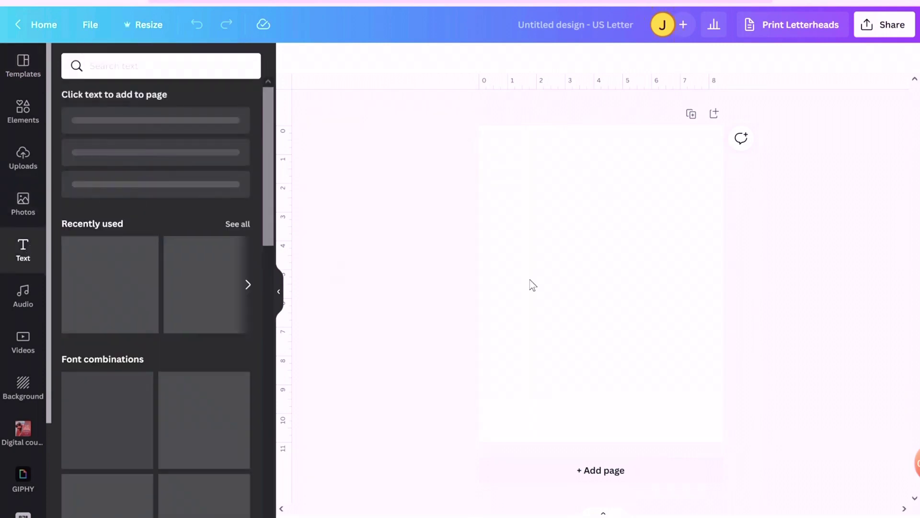
{"action": "left_click", "coordinate": [595, 290]}
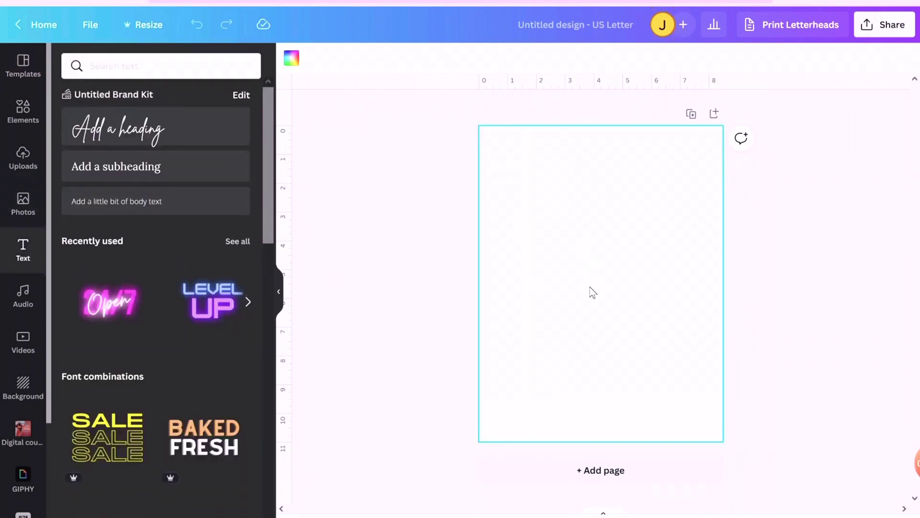
{"action": "key", "text": "t"}
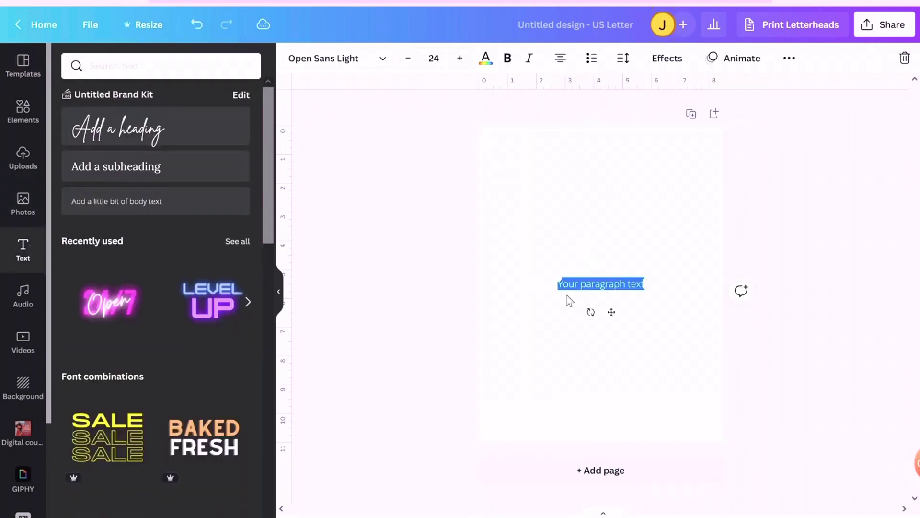
{"action": "key", "text": "BackSpace"}
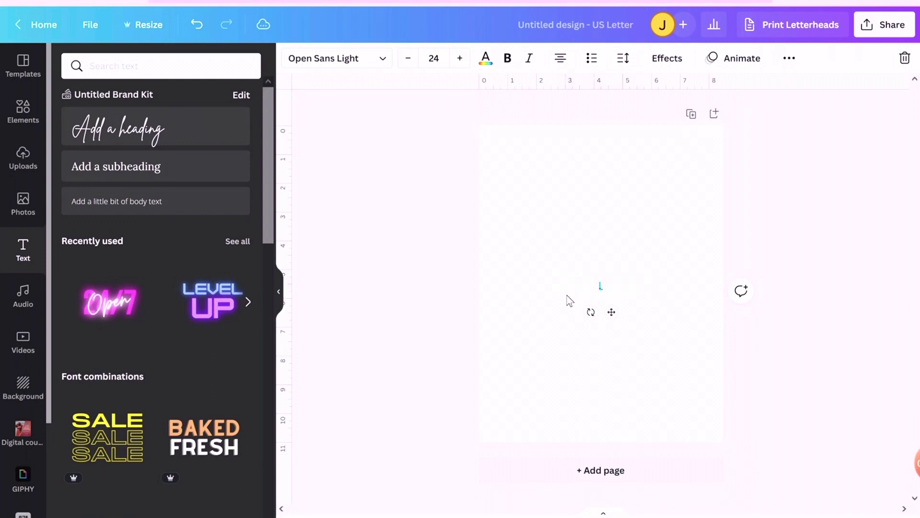
{"action": "type", "text": "Emila"}
{"action": "type", "text": "h"}
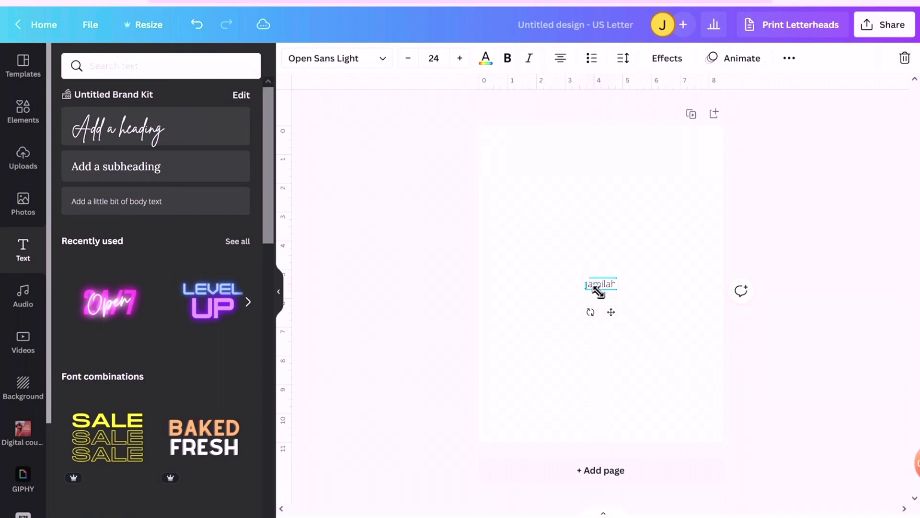
{"action": "left_click_drag", "start_coordinate": [585, 277], "coordinate": [454, 230]}
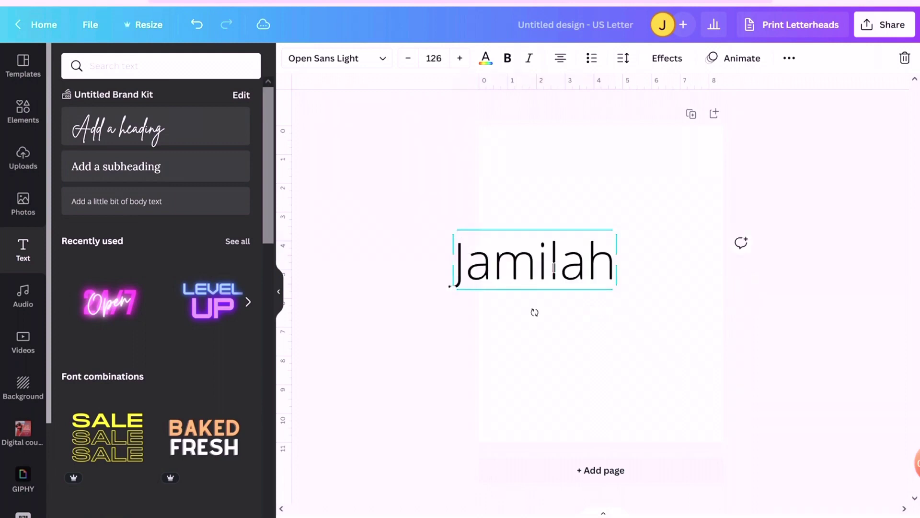
Step: Insert the missing 'l' into the name and shift the text box right
{"action": "left_click", "coordinate": [555, 263]}
{"action": "type", "text": "l"}
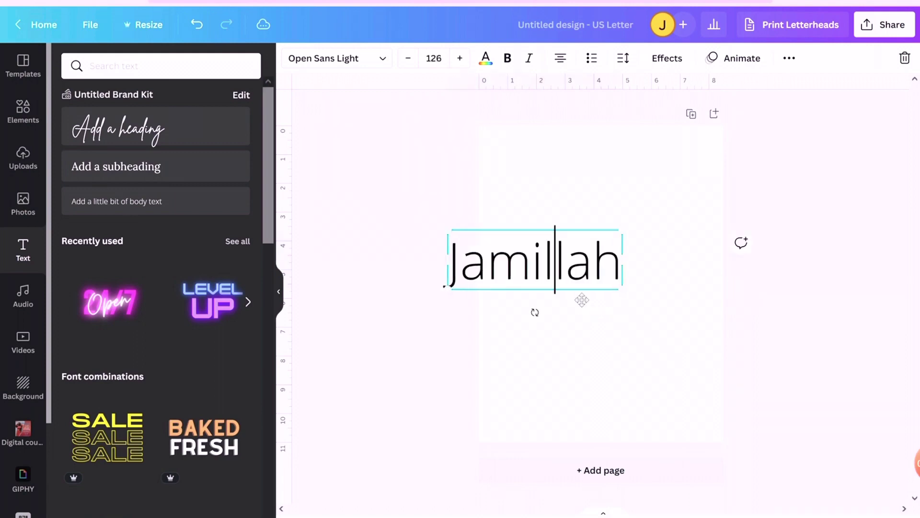
{"action": "left_click_drag", "start_coordinate": [581, 300], "coordinate": [647, 295]}
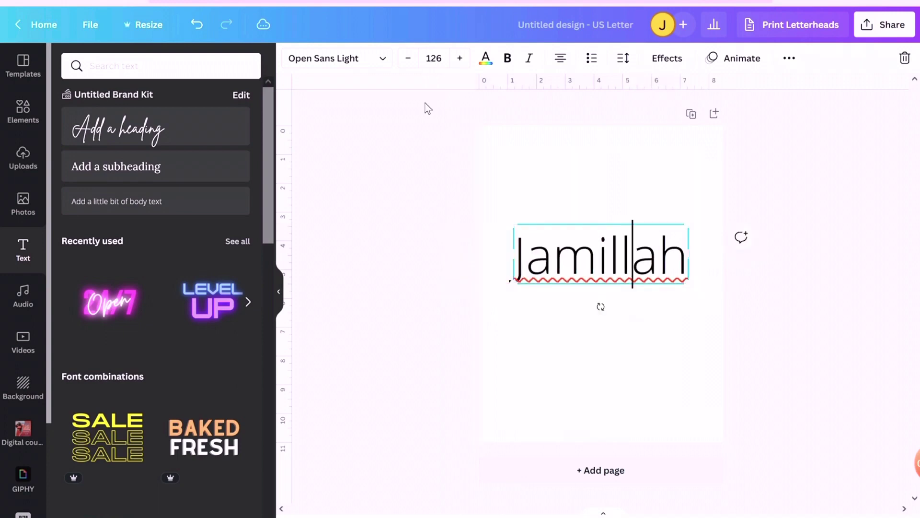
{"action": "left_click", "coordinate": [382, 58]}
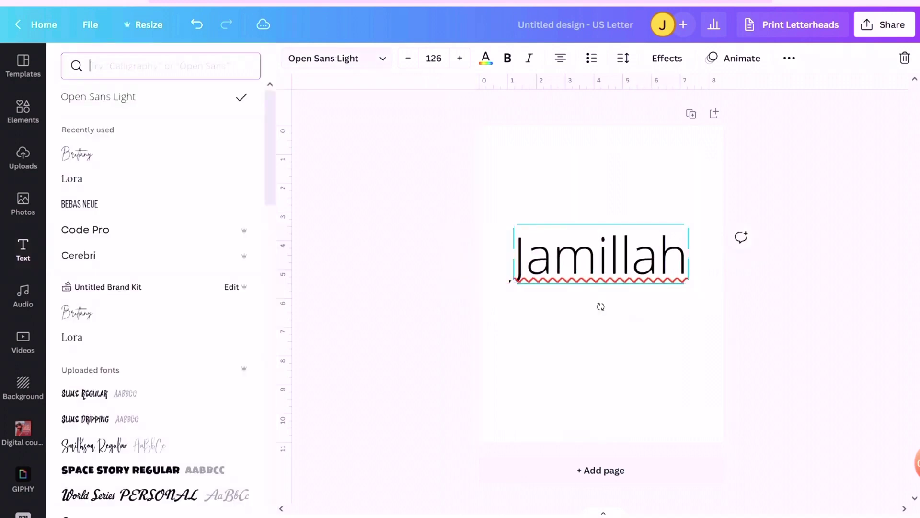
Step: Switch the name to Smithson Regular from the Uploaded fonts list
{"action": "left_click", "coordinate": [181, 65]}
{"action": "left_click", "coordinate": [79, 66]}
{"action": "scroll", "coordinate": [173, 320], "scroll_direction": "down", "scroll_amount": 1}
{"action": "scroll", "coordinate": [86, 274], "scroll_direction": "down", "scroll_amount": 2}
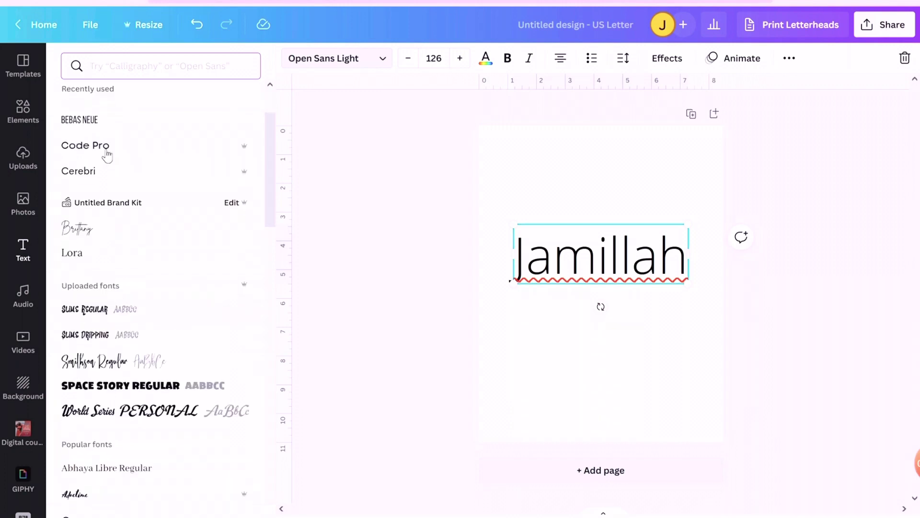
{"action": "scroll", "coordinate": [173, 218], "scroll_direction": "up", "scroll_amount": 3}
{"action": "scroll", "coordinate": [103, 341], "scroll_direction": "down", "scroll_amount": 1}
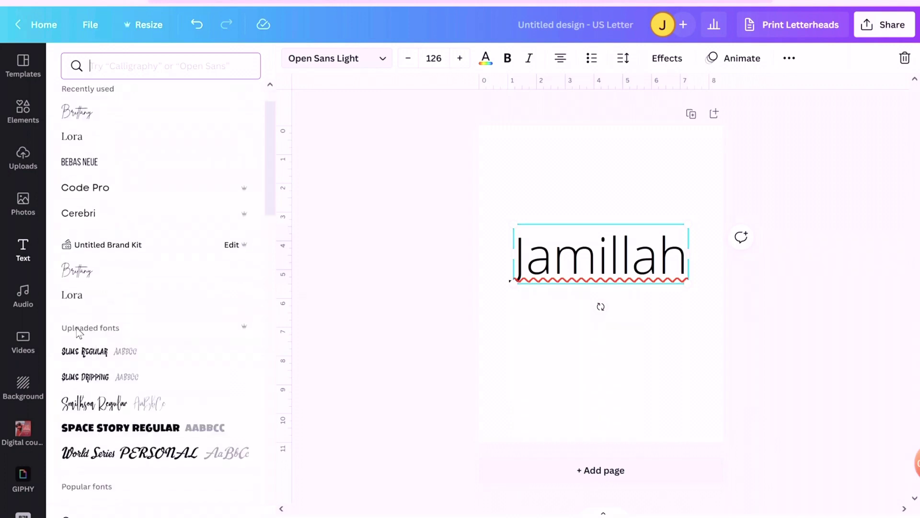
{"action": "scroll", "coordinate": [129, 348], "scroll_direction": "down", "scroll_amount": 1}
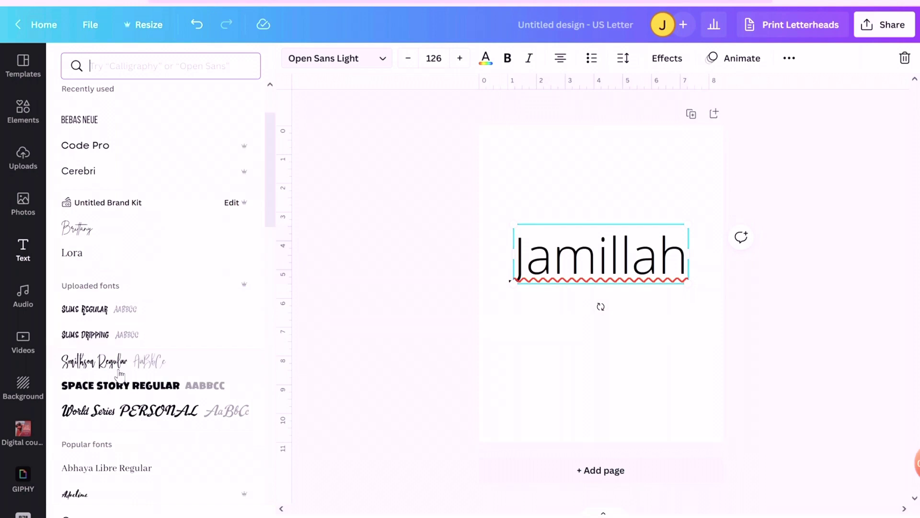
{"action": "left_click", "coordinate": [120, 367]}
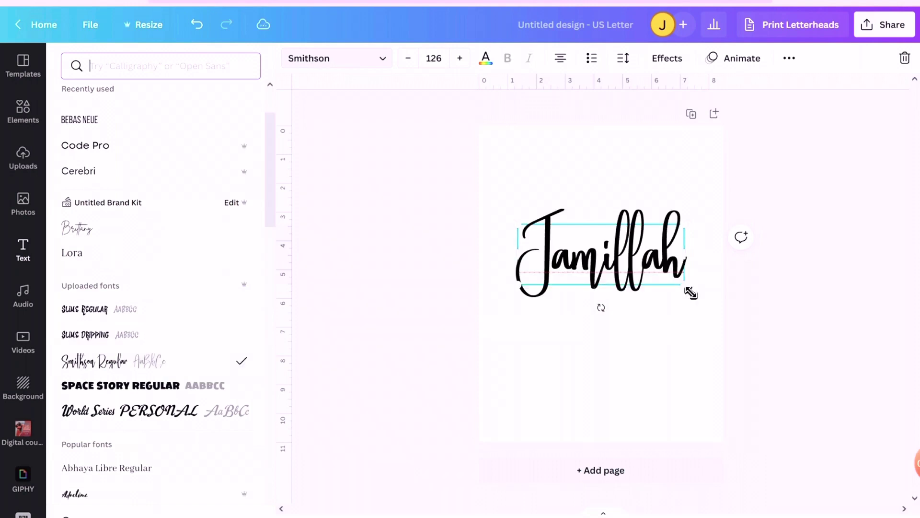
Step: Enlarge the name to size 167 and centre it horizontally on the page
{"action": "left_click_drag", "start_coordinate": [694, 300], "coordinate": [733, 367]}
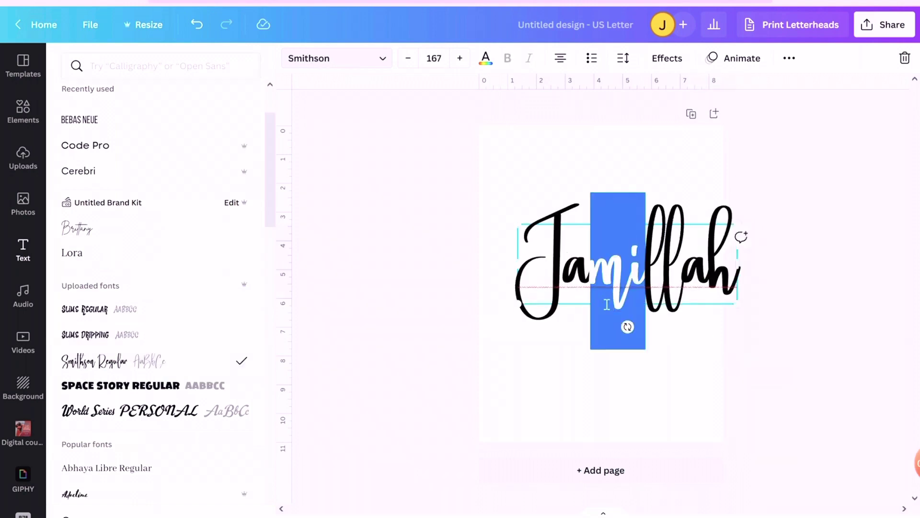
{"action": "left_click", "coordinate": [627, 324]}
{"action": "left_click", "coordinate": [680, 315]}
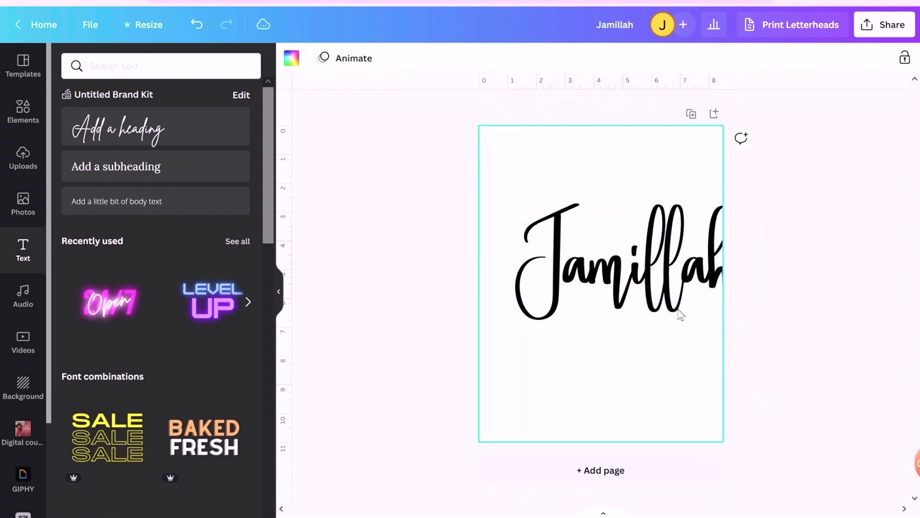
{"action": "left_click_drag", "start_coordinate": [680, 305], "coordinate": [654, 308]}
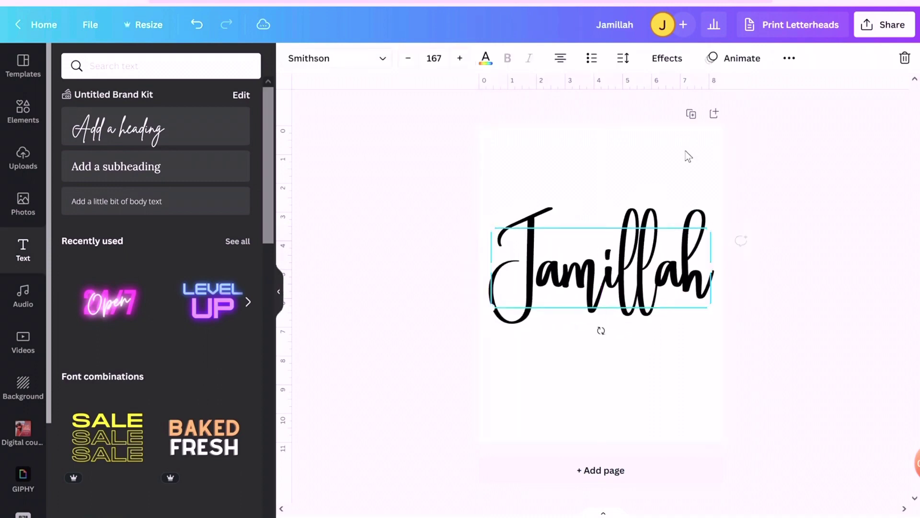
{"action": "left_click", "coordinate": [702, 171]}
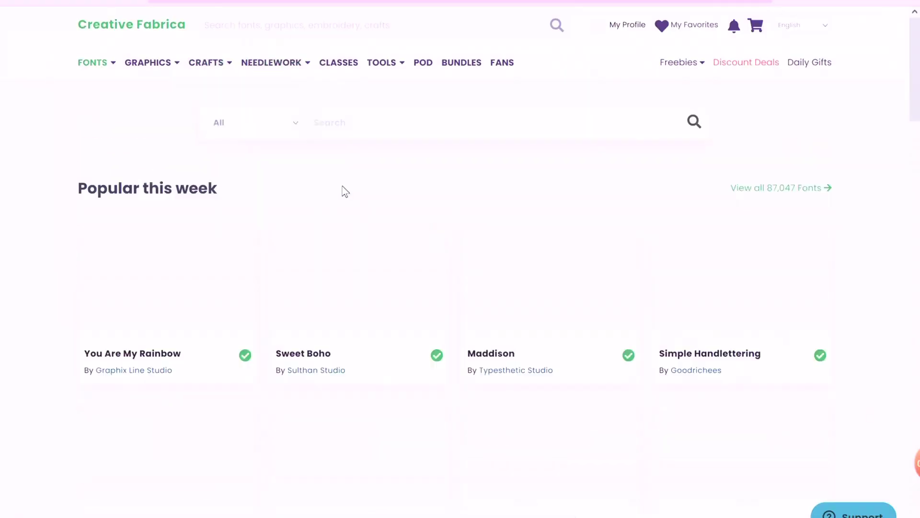
Step: Return to Creative Fabrica's home page via the logo and browse its recommendations
{"action": "left_click", "coordinate": [128, 26]}
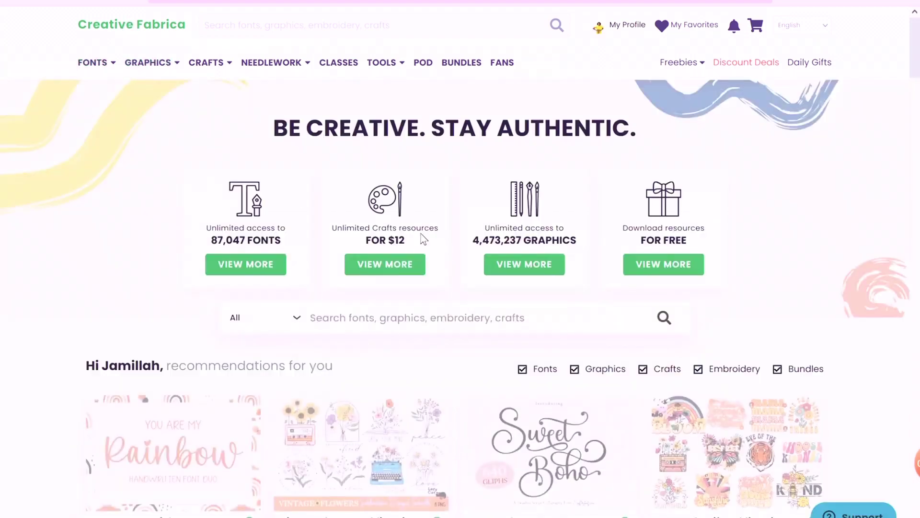
{"action": "scroll", "coordinate": [336, 216], "scroll_direction": "down", "scroll_amount": 5}
{"action": "scroll", "coordinate": [244, 188], "scroll_direction": "down", "scroll_amount": 2}
{"action": "scroll", "coordinate": [244, 188], "scroll_direction": "down", "scroll_amount": 4}
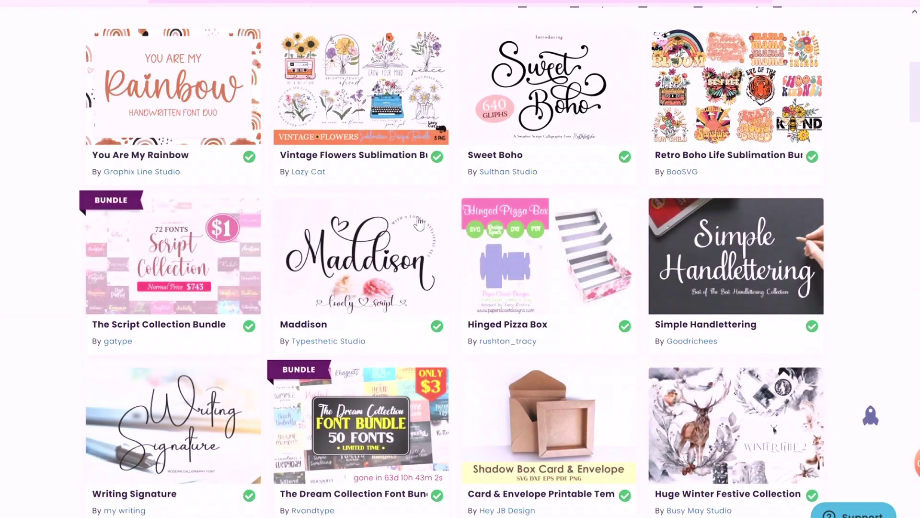
{"action": "scroll", "coordinate": [839, 268], "scroll_direction": "up", "scroll_amount": 3}
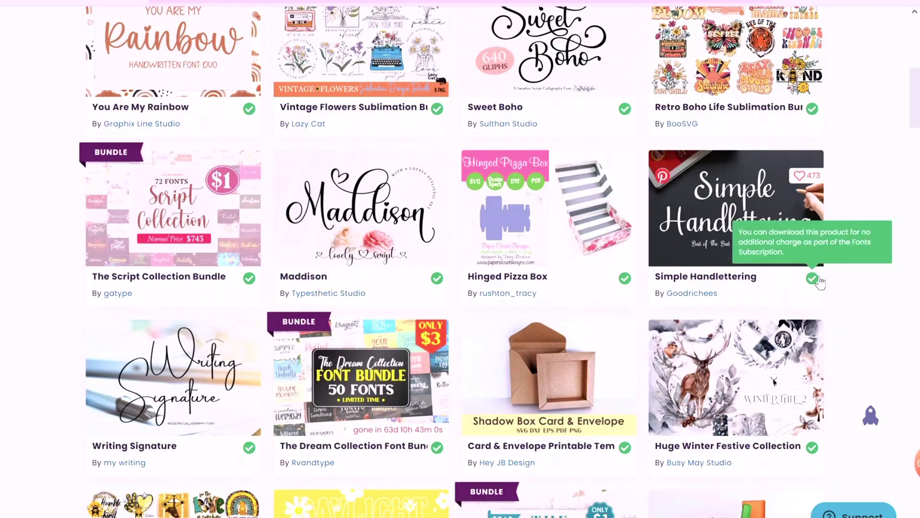
{"action": "mouse_move", "coordinate": [812, 326]}
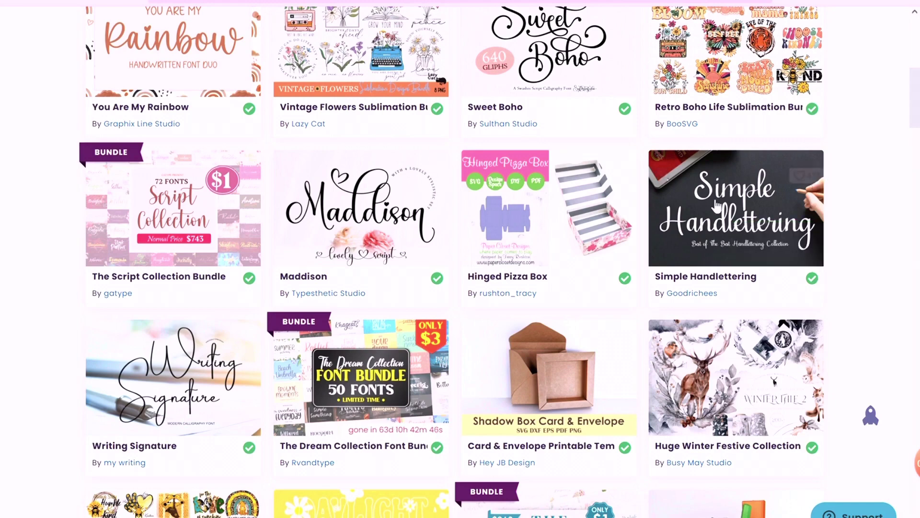
{"action": "scroll", "coordinate": [861, 245], "scroll_direction": "down", "scroll_amount": 5}
{"action": "scroll", "coordinate": [870, 264], "scroll_direction": "up", "scroll_amount": 6}
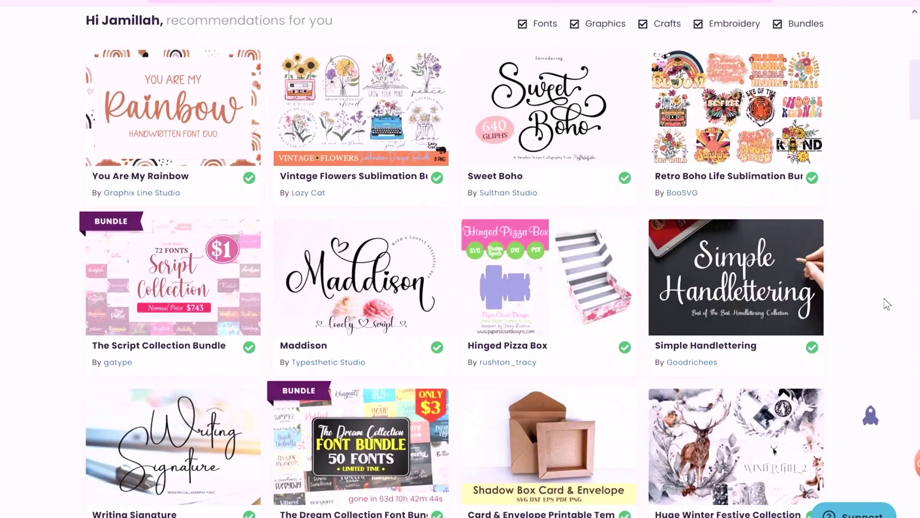
{"action": "scroll", "coordinate": [869, 264], "scroll_direction": "up", "scroll_amount": 4}
{"action": "scroll", "coordinate": [803, 263], "scroll_direction": "down", "scroll_amount": 2}
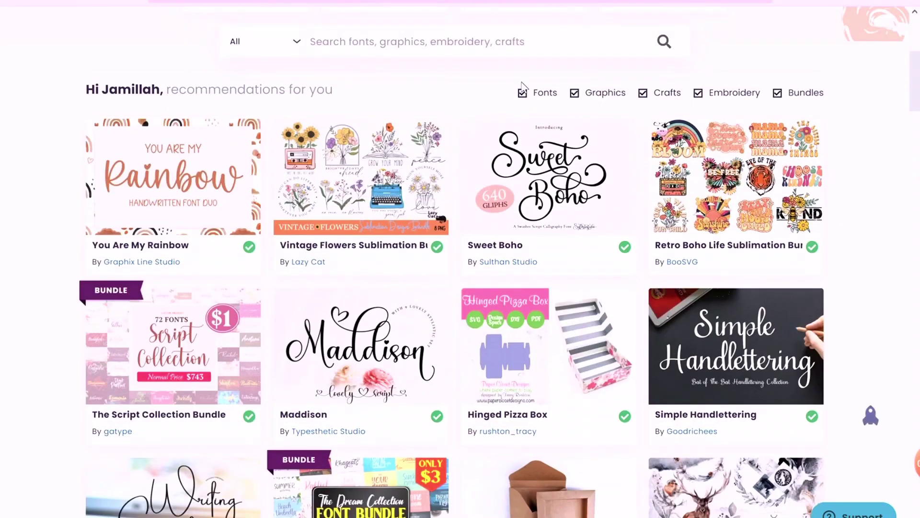
{"action": "scroll", "coordinate": [146, 64], "scroll_direction": "up", "scroll_amount": 5}
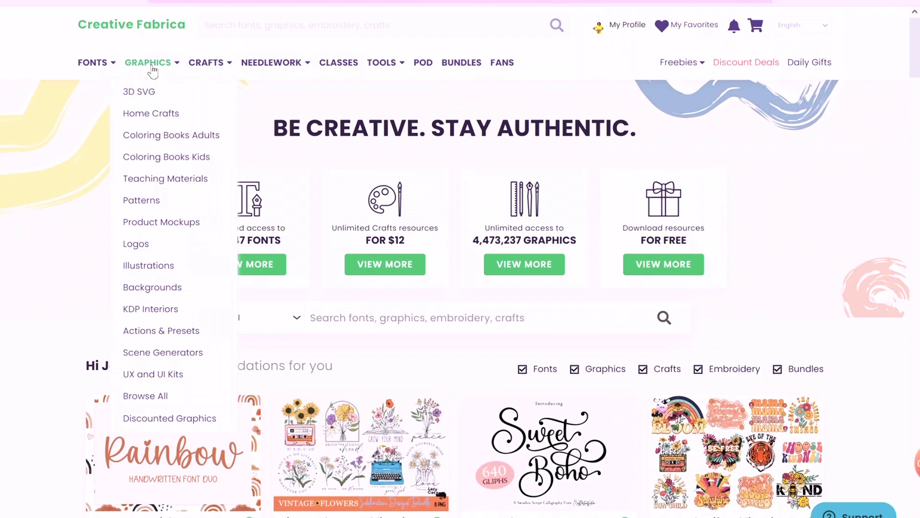
Step: Search Creative Fabrica for 'easter bunny mock-up' and browse the results
{"action": "type", "text": "e"}
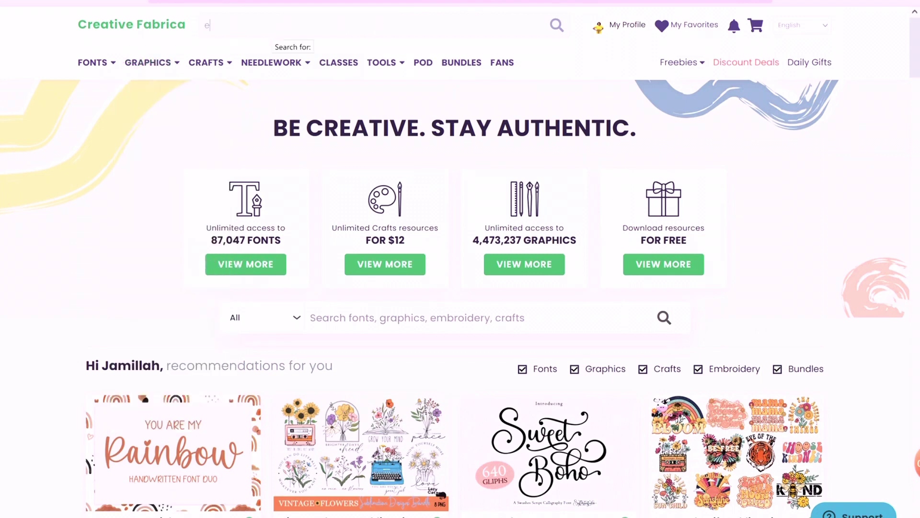
{"action": "type", "text": "aster"}
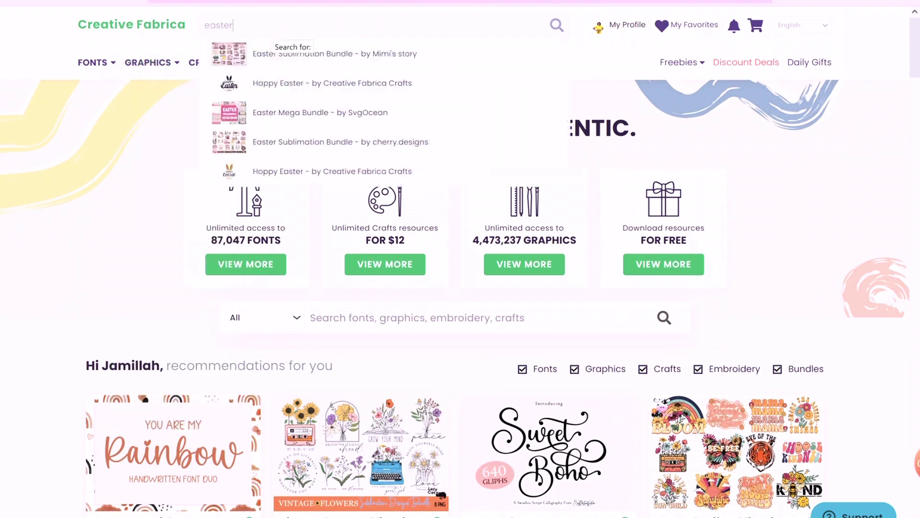
{"action": "type", "text": " bu"}
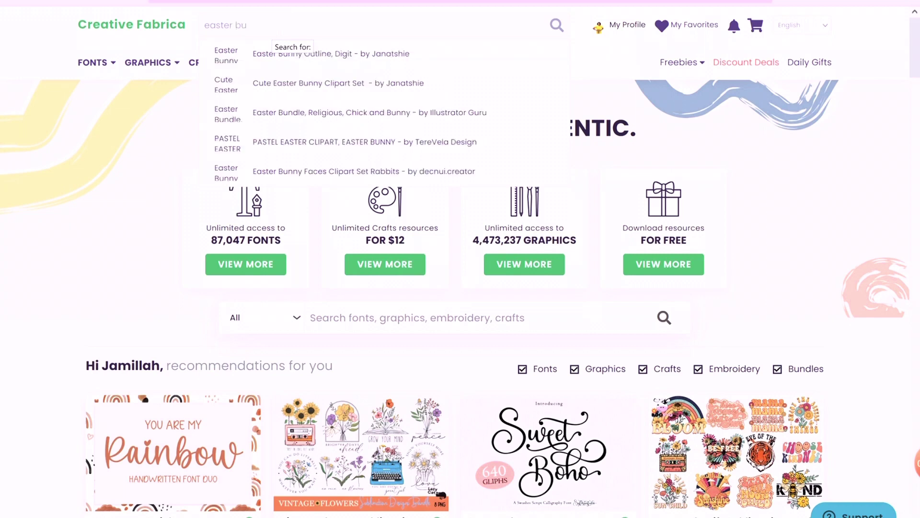
{"action": "type", "text": "nny "}
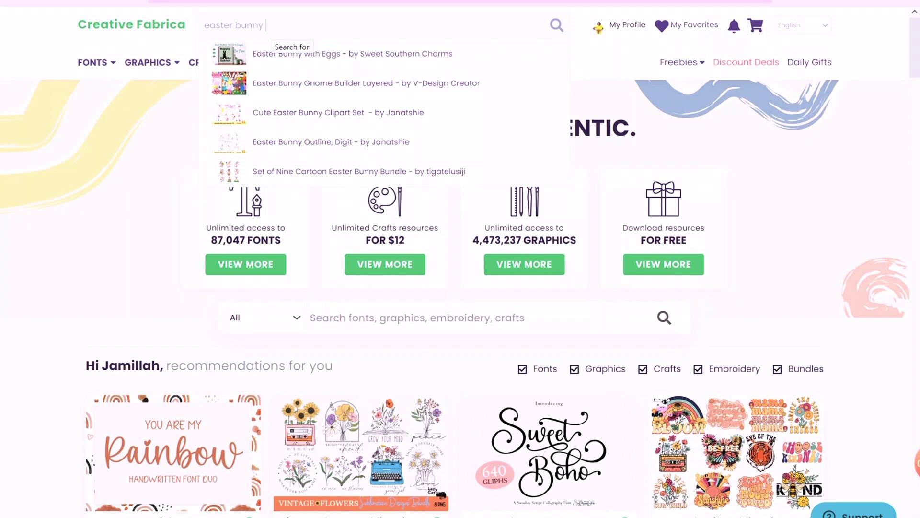
{"action": "type", "text": "mock-u"}
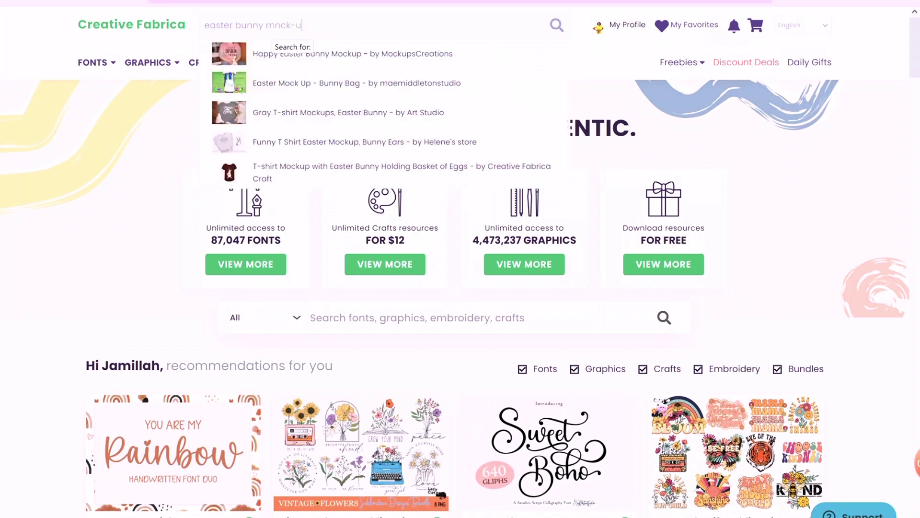
{"action": "type", "text": "p"}
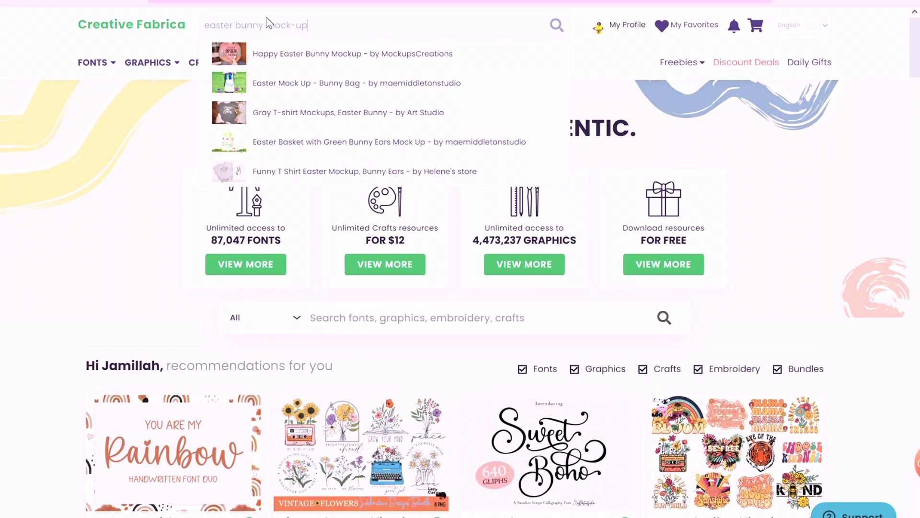
{"action": "key", "text": "Return"}
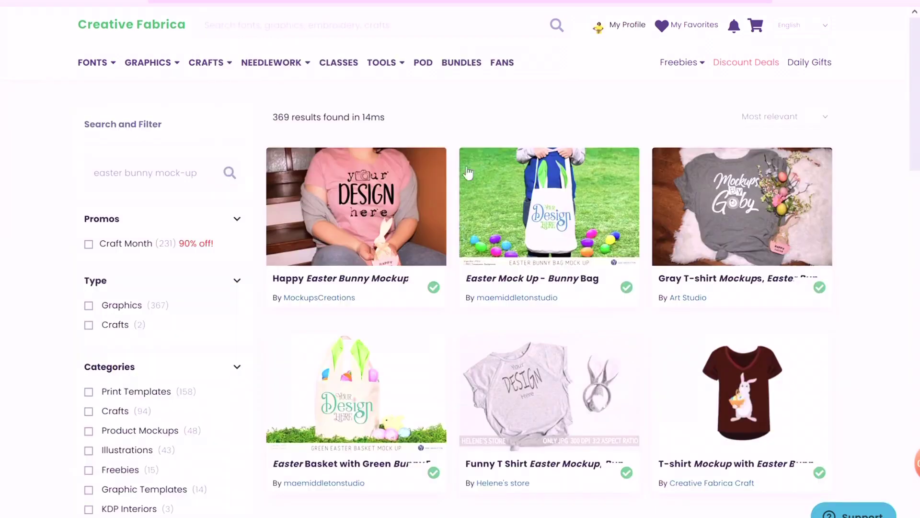
{"action": "scroll", "coordinate": [862, 318], "scroll_direction": "down", "scroll_amount": 7}
{"action": "scroll", "coordinate": [840, 282], "scroll_direction": "up", "scroll_amount": 2}
{"action": "scroll", "coordinate": [415, 269], "scroll_direction": "up", "scroll_amount": 3}
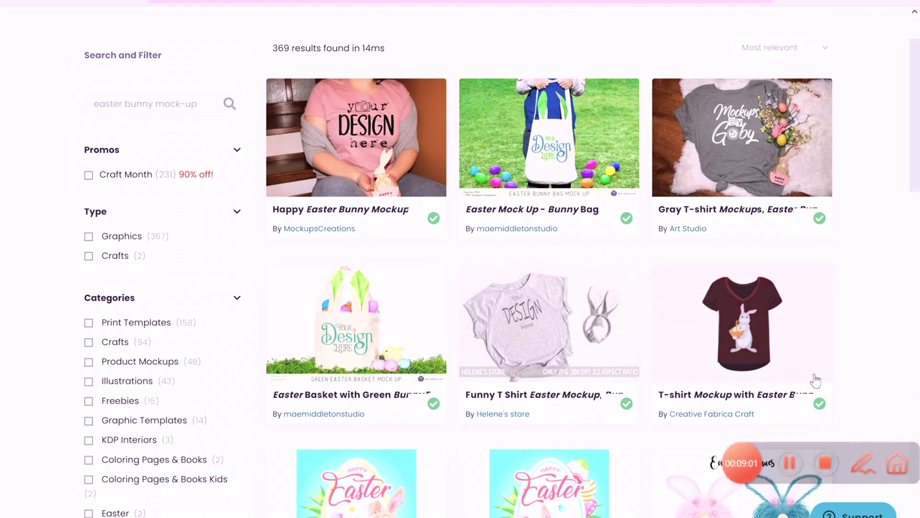
{"action": "scroll", "coordinate": [815, 380], "scroll_direction": "up", "scroll_amount": 2}
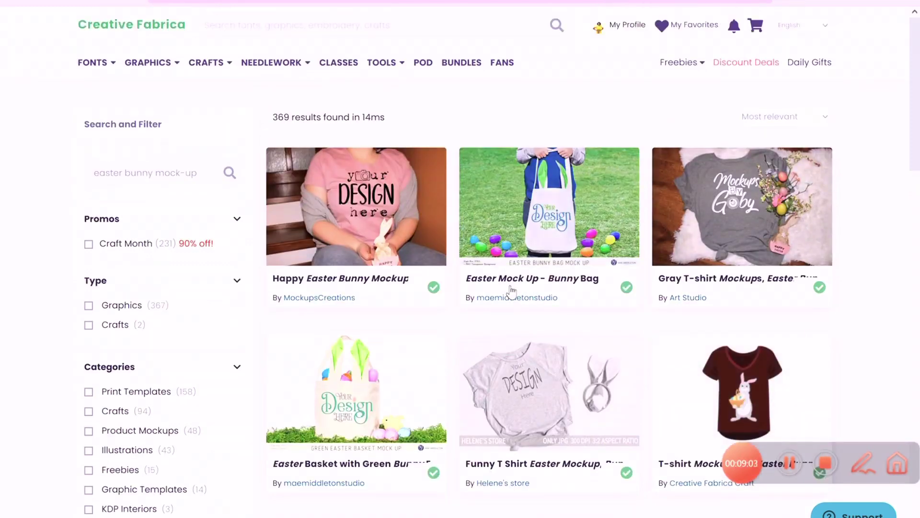
{"action": "scroll", "coordinate": [512, 290], "scroll_direction": "down", "scroll_amount": 4}
{"action": "scroll", "coordinate": [357, 282], "scroll_direction": "down", "scroll_amount": 1}
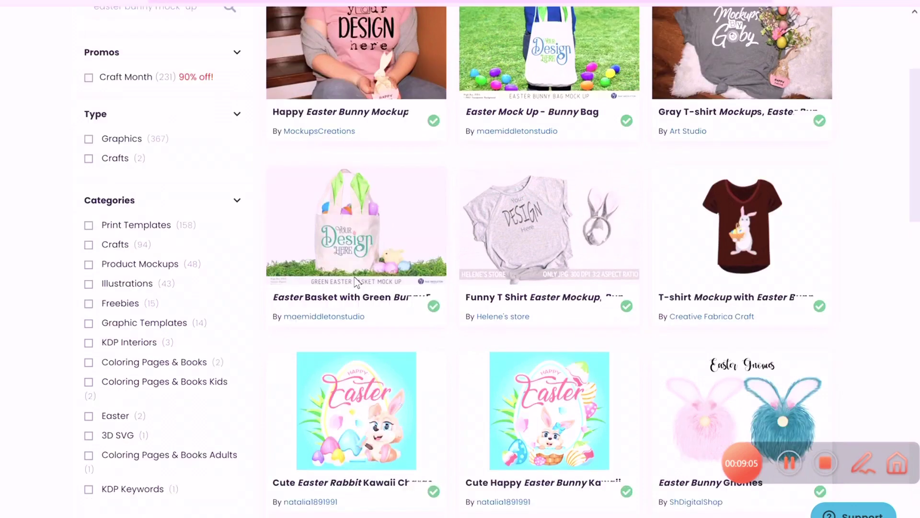
{"action": "scroll", "coordinate": [357, 281], "scroll_direction": "down", "scroll_amount": 6}
{"action": "scroll", "coordinate": [188, 271], "scroll_direction": "down", "scroll_amount": 5}
{"action": "scroll", "coordinate": [204, 279], "scroll_direction": "down", "scroll_amount": 6}
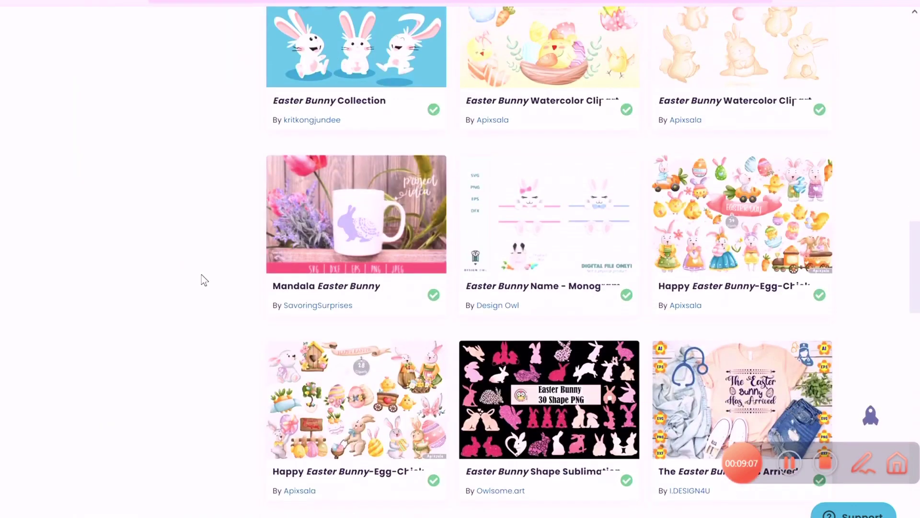
{"action": "scroll", "coordinate": [192, 273], "scroll_direction": "down", "scroll_amount": 4}
{"action": "scroll", "coordinate": [187, 287], "scroll_direction": "down", "scroll_amount": 4}
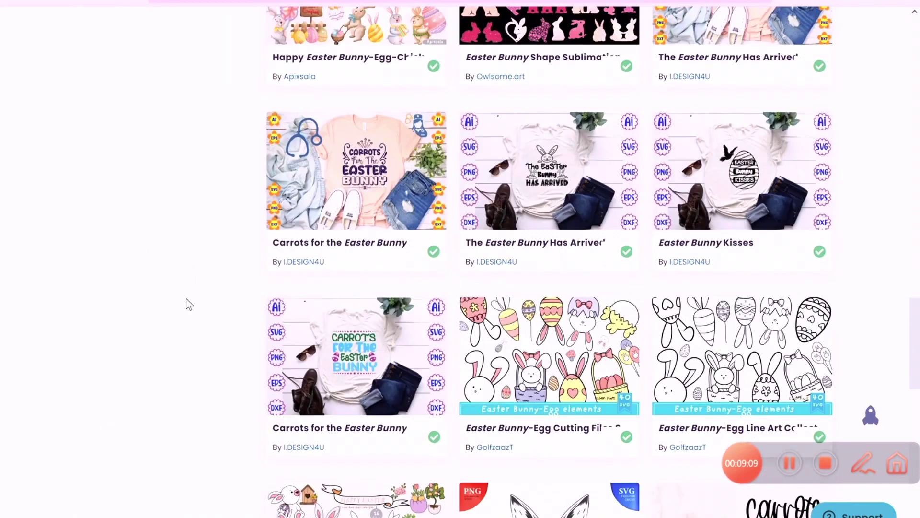
{"action": "scroll", "coordinate": [187, 301], "scroll_direction": "up", "scroll_amount": 1}
{"action": "scroll", "coordinate": [187, 301], "scroll_direction": "up", "scroll_amount": 10}
{"action": "scroll", "coordinate": [187, 301], "scroll_direction": "up", "scroll_amount": 4}
{"action": "scroll", "coordinate": [186, 302], "scroll_direction": "up", "scroll_amount": 8}
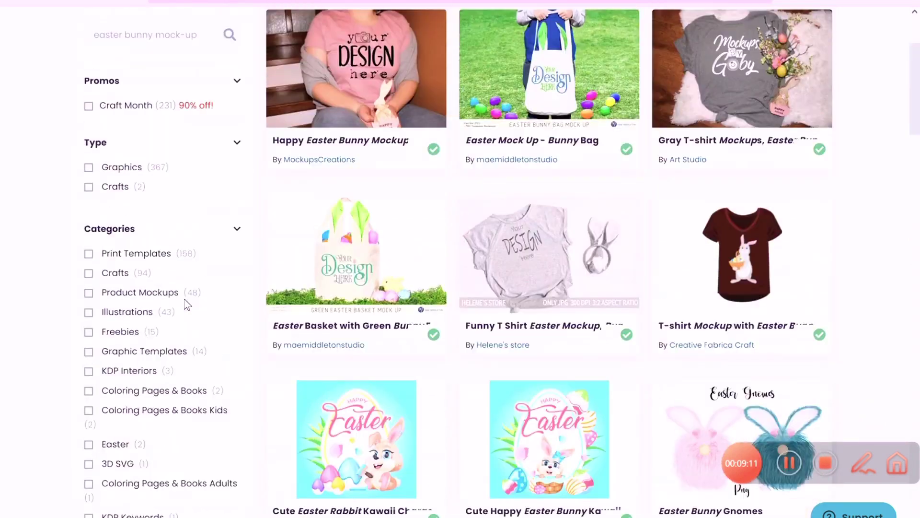
{"action": "scroll", "coordinate": [187, 304], "scroll_direction": "down", "scroll_amount": 1}
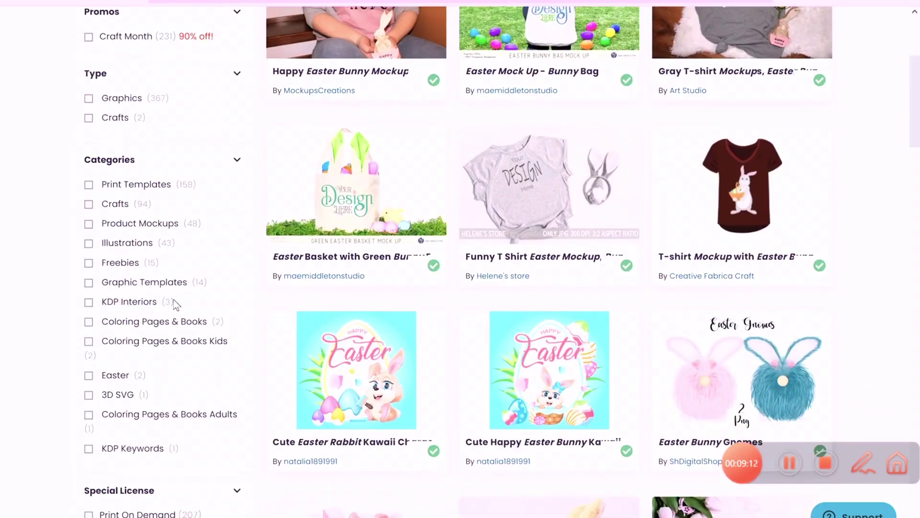
Step: Download the Easter Basket with Green Bunny Ears Mock Up and show its zip in its folder
{"action": "left_click", "coordinate": [326, 194]}
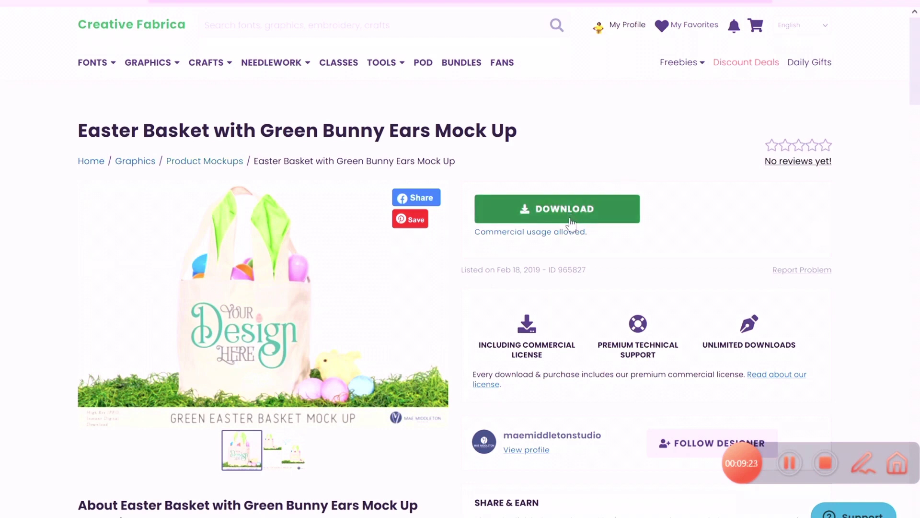
{"action": "left_click", "coordinate": [544, 213]}
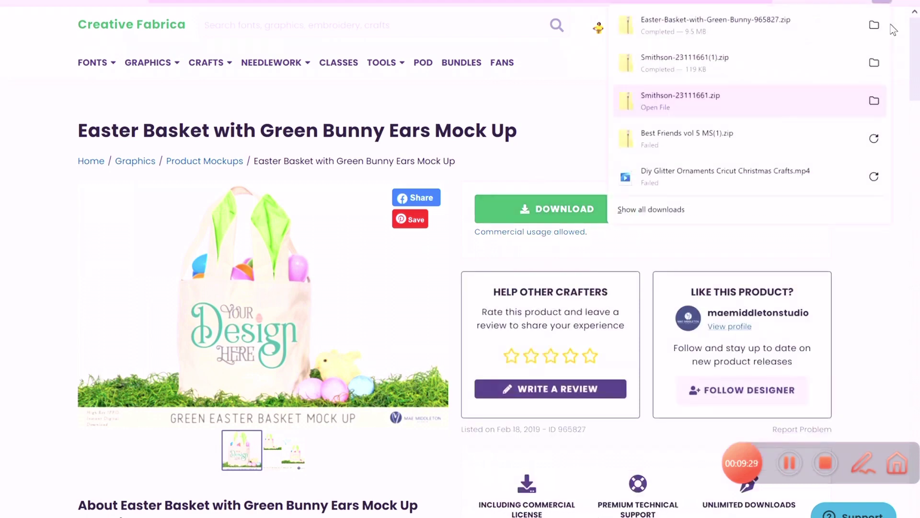
{"action": "left_click", "coordinate": [873, 29]}
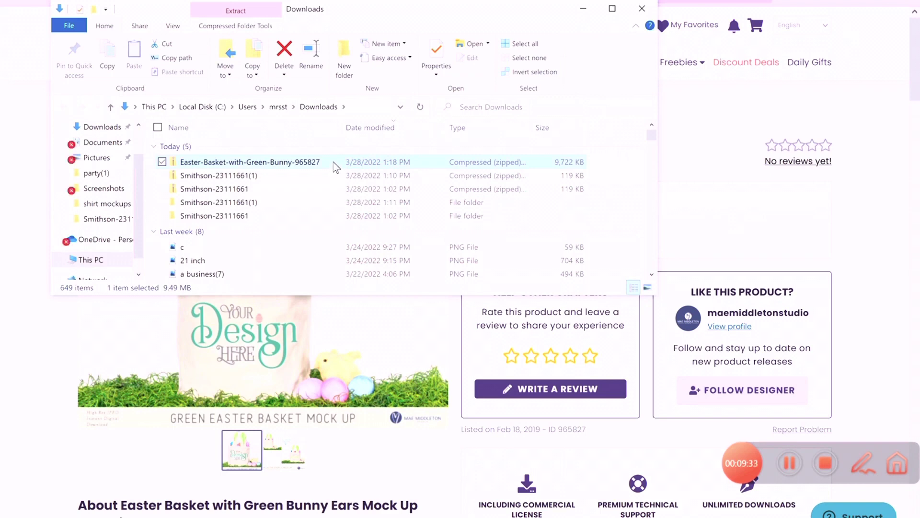
Step: Extract the Easter-Basket-with-Green-Bunny-965827 zip into its suggested folder in Downloads
{"action": "right_click", "coordinate": [334, 163]}
{"action": "left_click", "coordinate": [260, 205]}
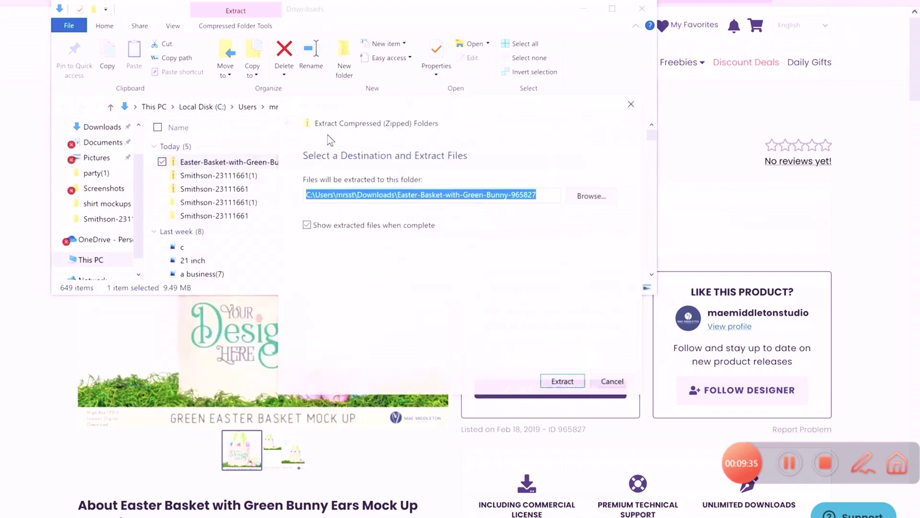
{"action": "left_click", "coordinate": [563, 382]}
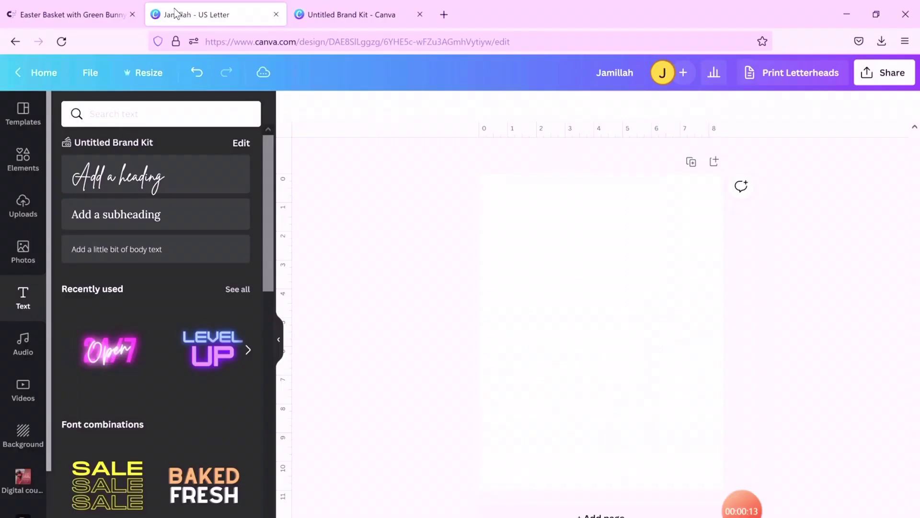
Step: Upload the Easter basket image from the extracted Downloads folder to Canva's uploads
{"action": "left_click", "coordinate": [31, 211]}
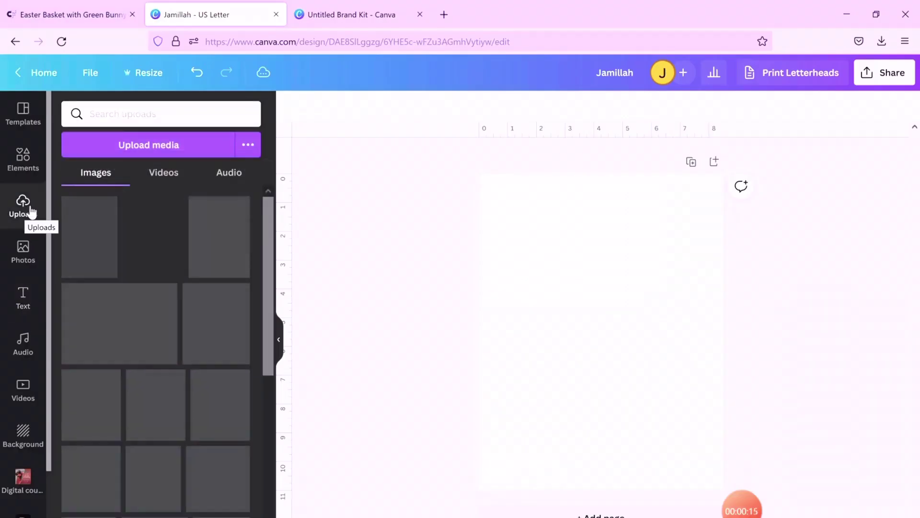
{"action": "left_click", "coordinate": [154, 151]}
{"action": "left_click", "coordinate": [55, 70]}
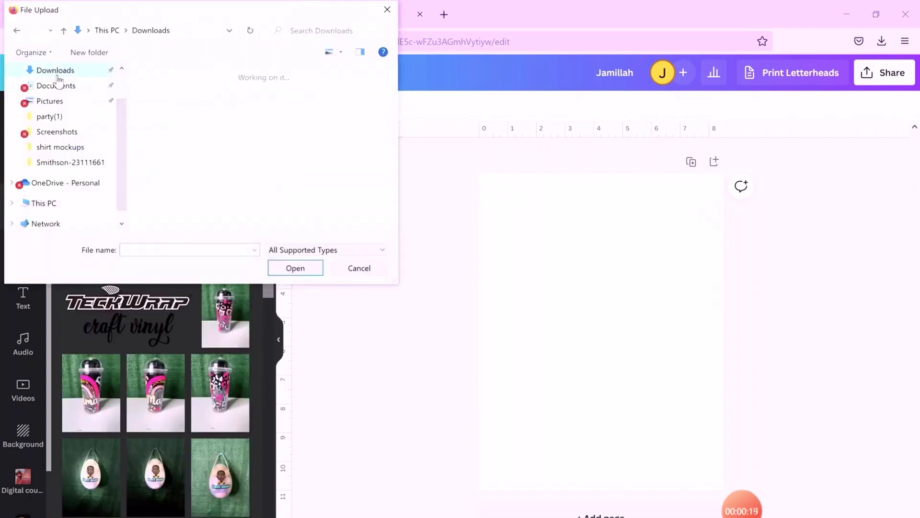
{"action": "double_click", "coordinate": [179, 128]}
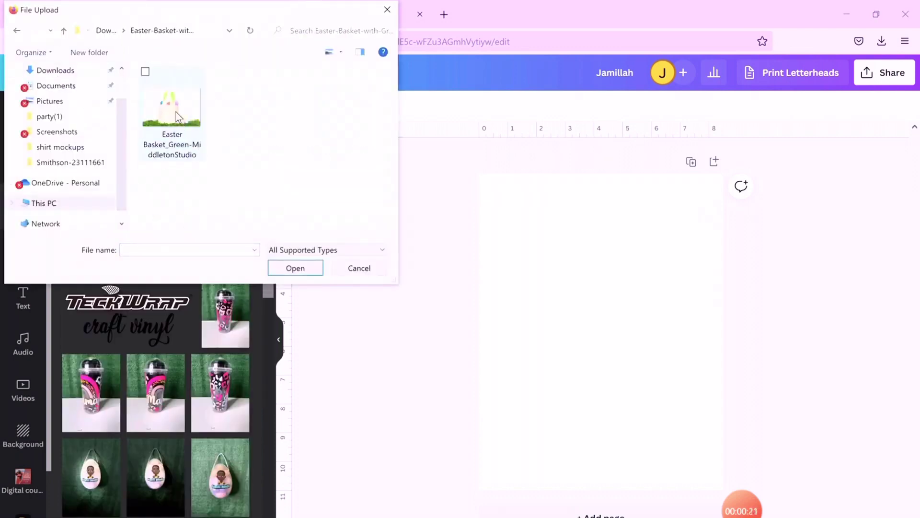
{"action": "left_click_drag", "start_coordinate": [179, 117], "coordinate": [138, 392]}
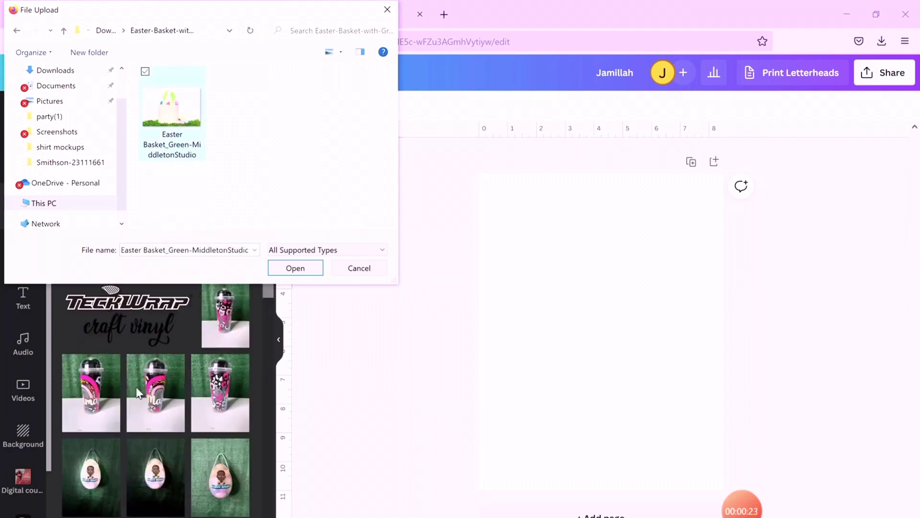
{"action": "left_click", "coordinate": [362, 269]}
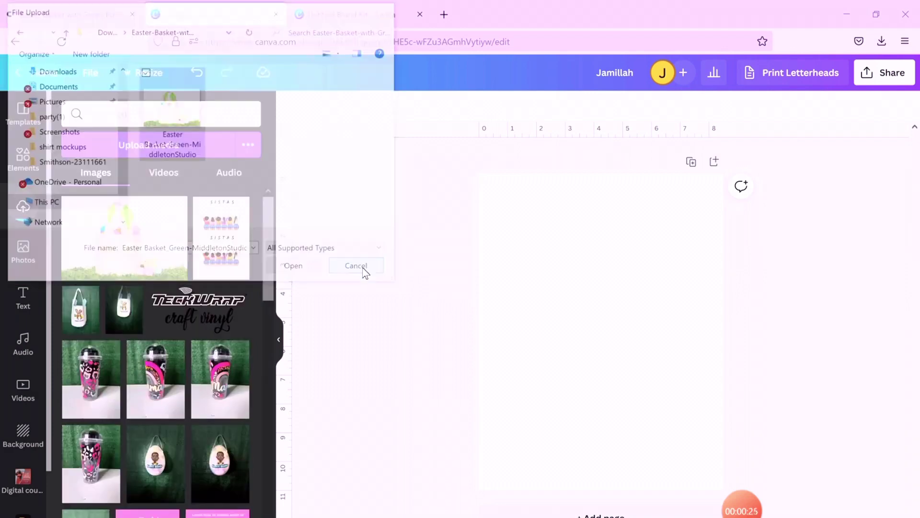
Step: Try a green bag photo on the page, resize and move it, then delete it
{"action": "left_click", "coordinate": [80, 309]}
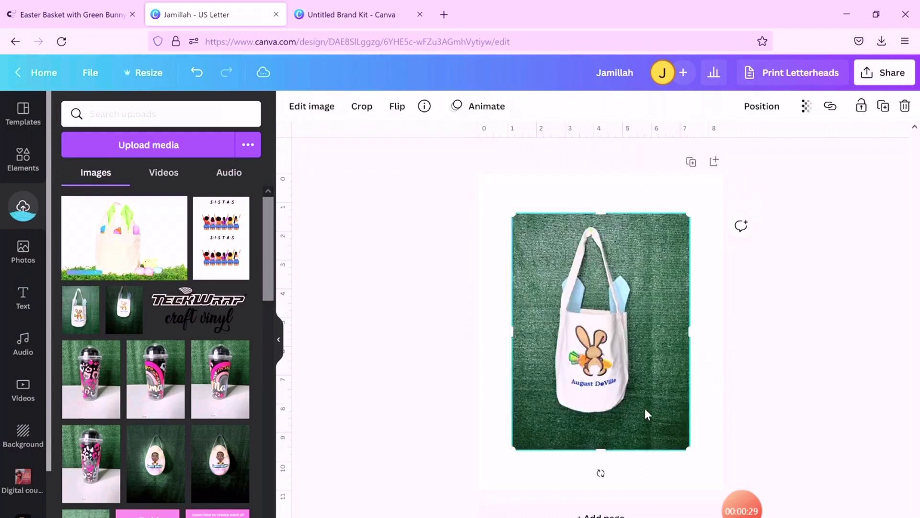
{"action": "left_click_drag", "start_coordinate": [689, 449], "coordinate": [846, 419]}
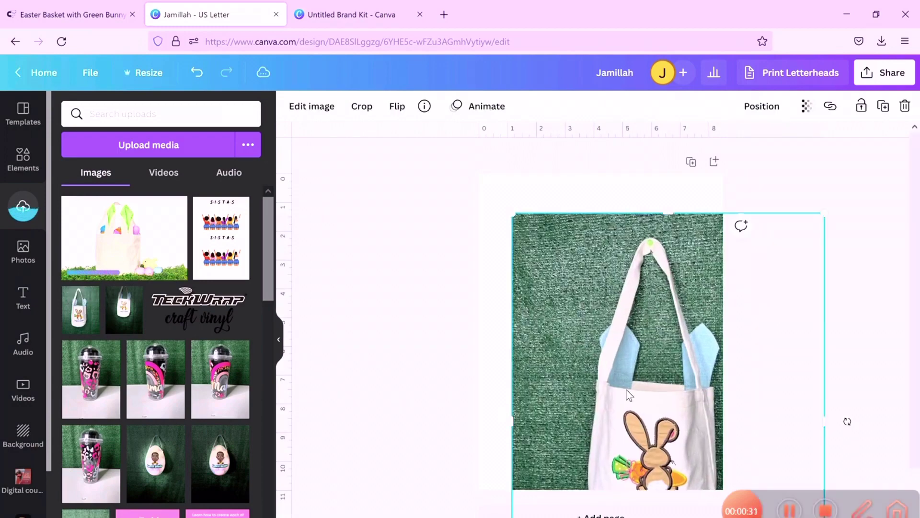
{"action": "mouse_move", "coordinate": [585, 355]}
{"action": "left_mouse_down"}
{"action": "mouse_move", "coordinate": [577, 299]}
{"action": "mouse_move", "coordinate": [526, 312]}
{"action": "left_mouse_up"}
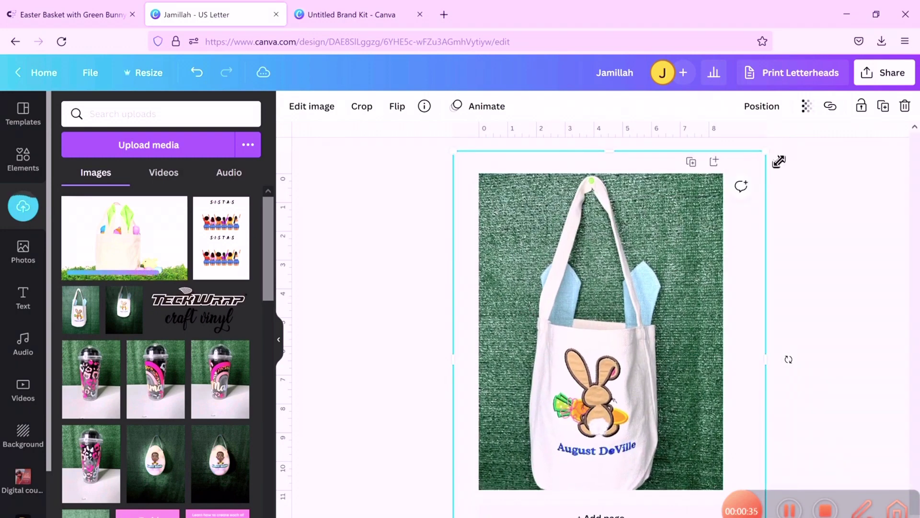
{"action": "left_click_drag", "start_coordinate": [707, 295], "coordinate": [671, 403]}
{"action": "left_click_drag", "start_coordinate": [571, 364], "coordinate": [588, 339]}
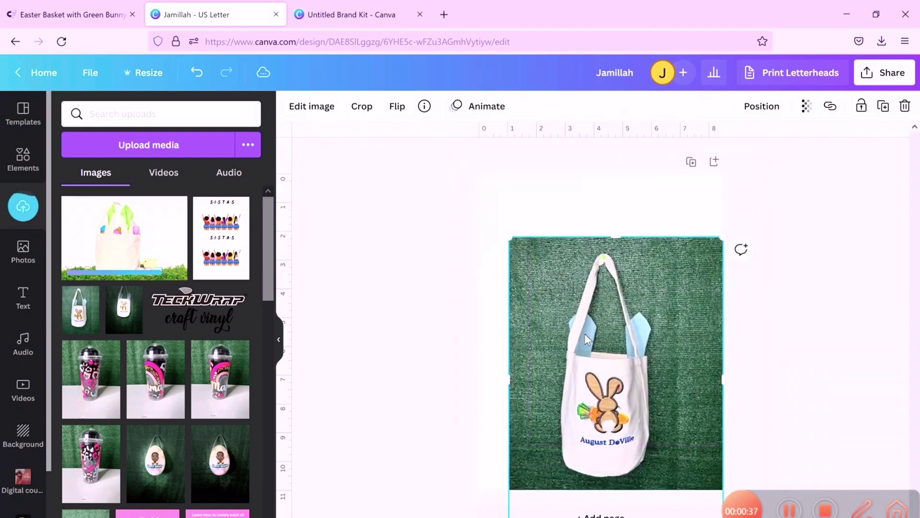
{"action": "key", "text": "Delete"}
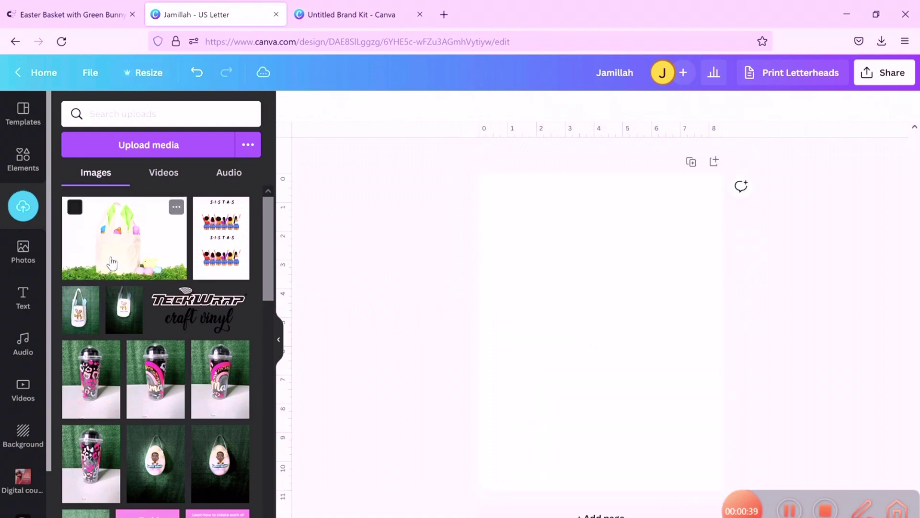
Step: Add the Easter basket mockup to the page and set it as the background image
{"action": "left_click", "coordinate": [144, 263]}
{"action": "right_click", "coordinate": [629, 373]}
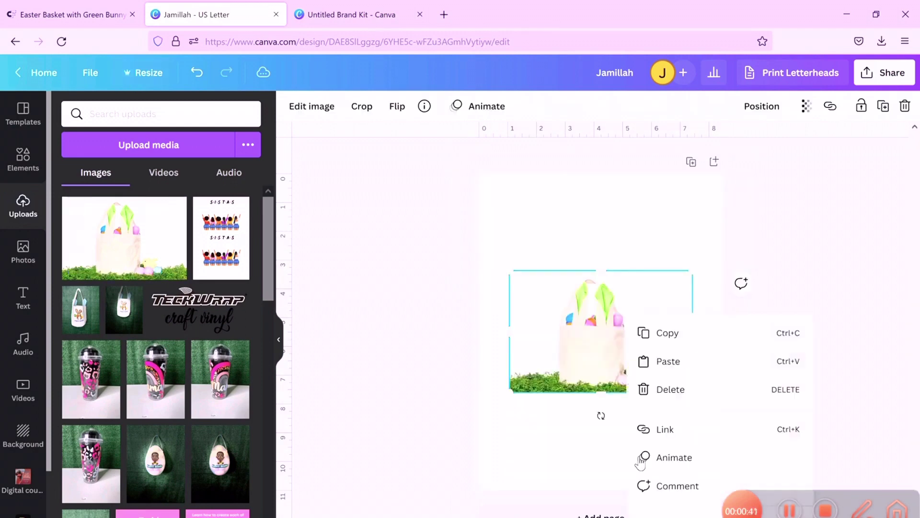
{"action": "left_click", "coordinate": [681, 513]}
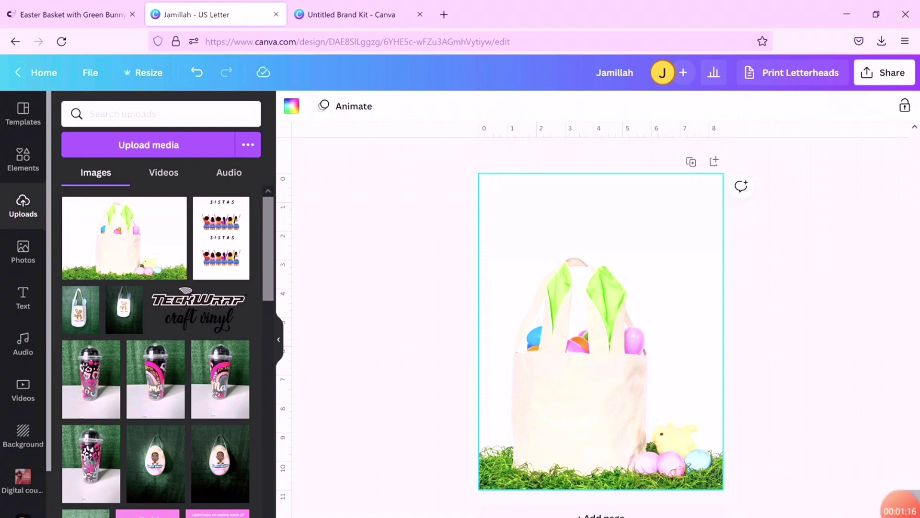
{"action": "left_click", "coordinate": [565, 359]}
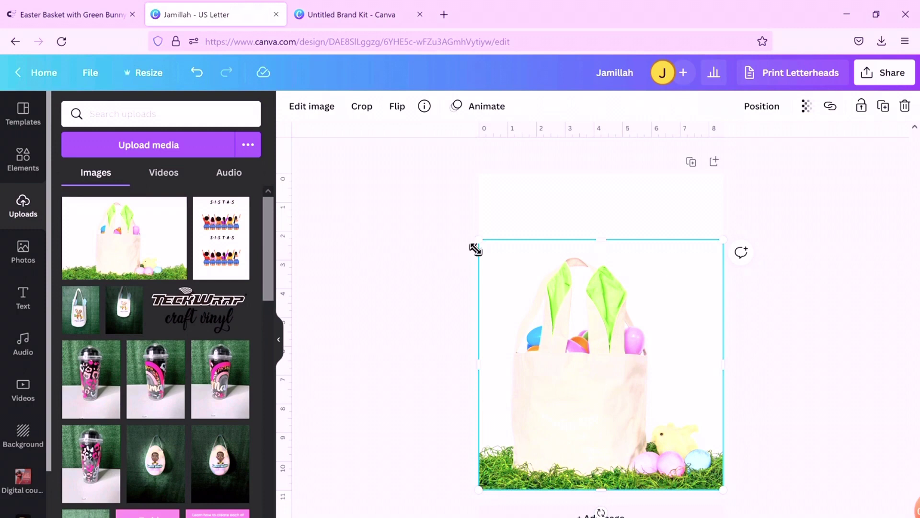
Step: Remove the basket photo's backdrop with BG Remover, restoring the green grass strip along the bottom
{"action": "left_click", "coordinate": [329, 111]}
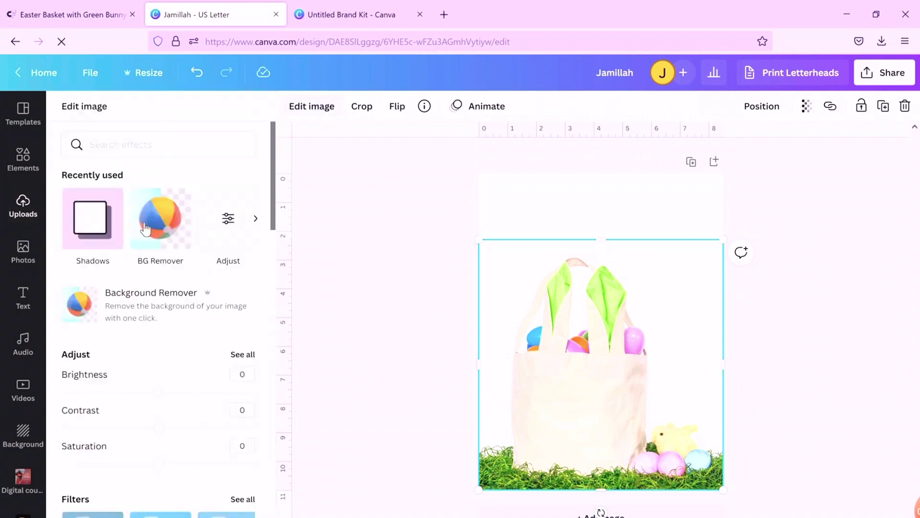
{"action": "left_click", "coordinate": [165, 234]}
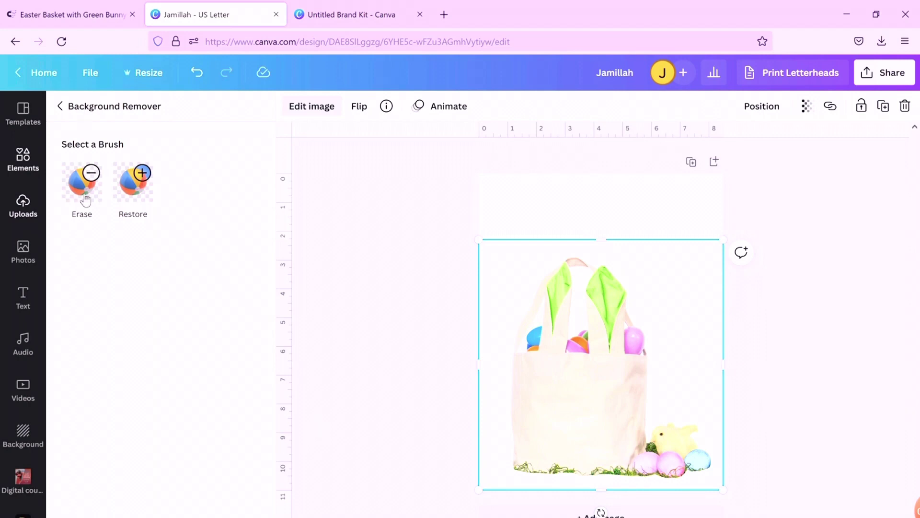
{"action": "left_click", "coordinate": [137, 184]}
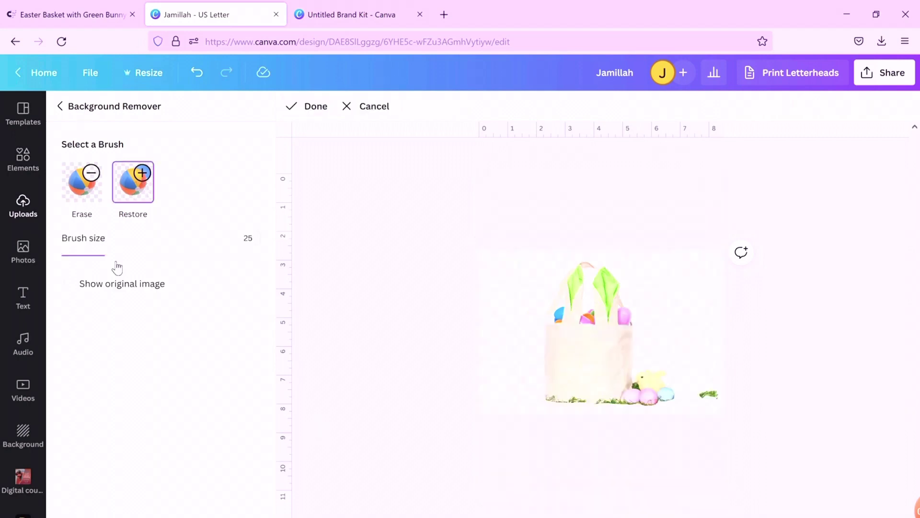
{"action": "mouse_move", "coordinate": [589, 405]}
{"action": "left_mouse_down"}
{"action": "mouse_move", "coordinate": [488, 410]}
{"action": "mouse_move", "coordinate": [735, 408]}
{"action": "left_mouse_up"}
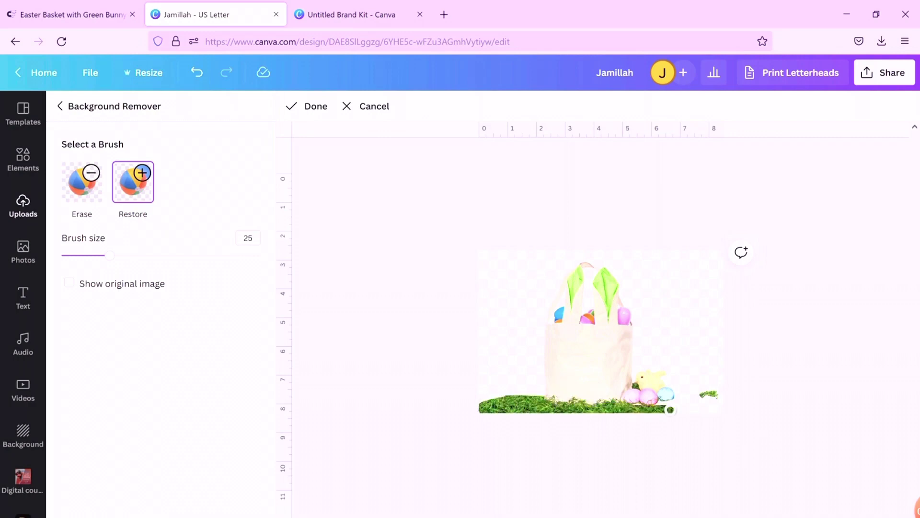
{"action": "left_click", "coordinate": [69, 284]}
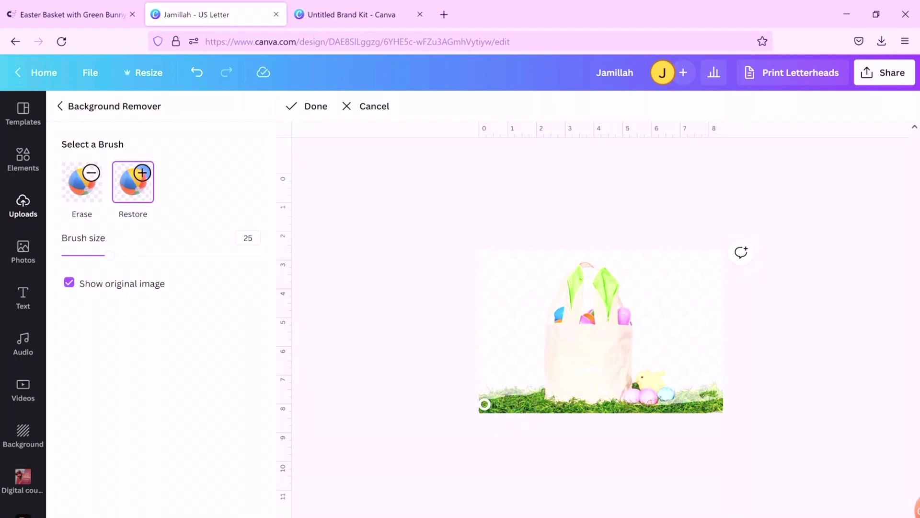
{"action": "left_click_drag", "start_coordinate": [484, 400], "coordinate": [548, 392]}
{"action": "mouse_move", "coordinate": [608, 397]}
{"action": "left_mouse_down"}
{"action": "mouse_move", "coordinate": [719, 398]}
{"action": "mouse_move", "coordinate": [707, 390]}
{"action": "mouse_move", "coordinate": [663, 401]}
{"action": "left_mouse_up"}
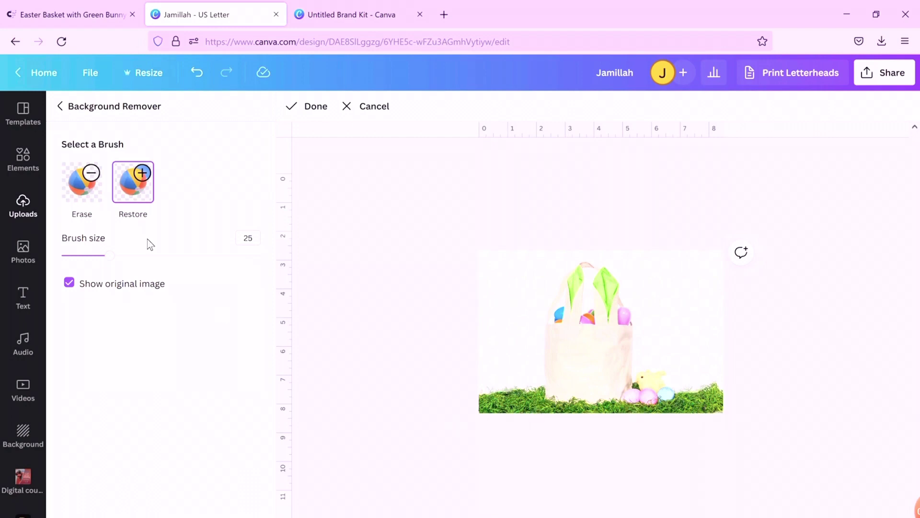
{"action": "left_click", "coordinate": [316, 110]}
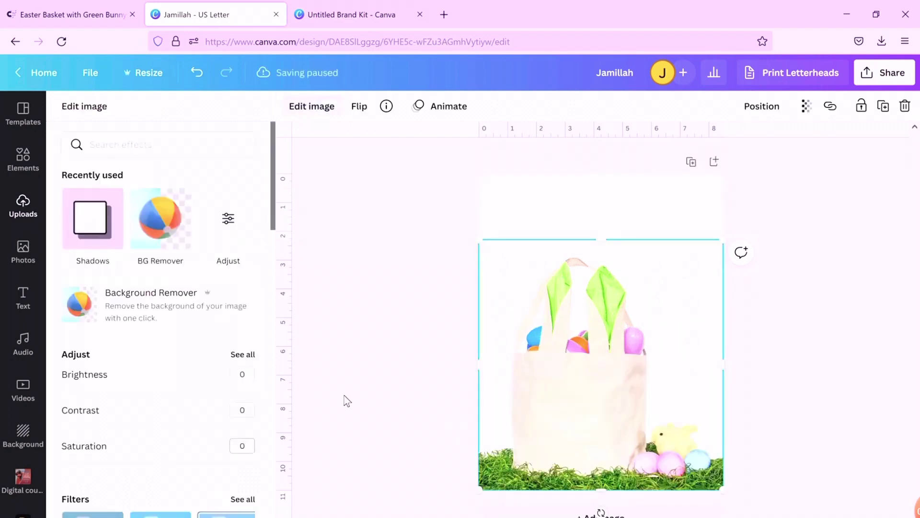
{"action": "left_click", "coordinate": [609, 206]}
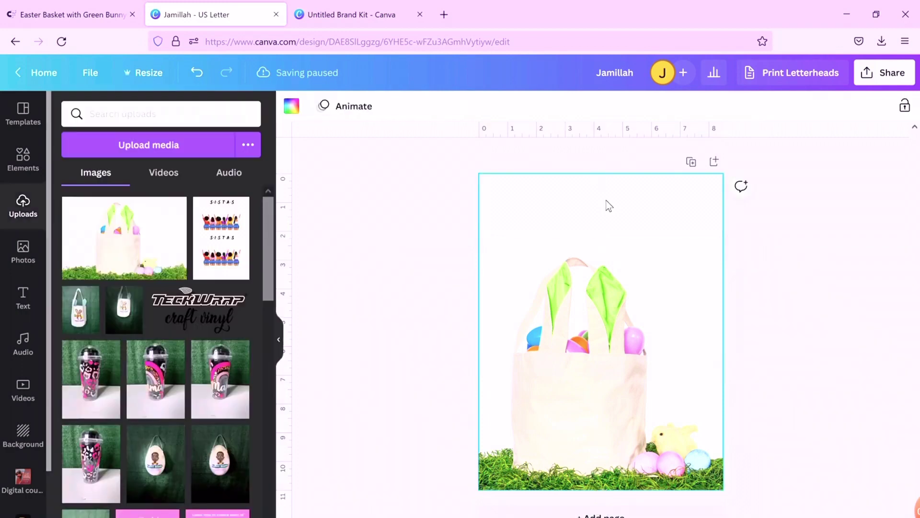
Step: Change the page background colour to light green, then to very light lavender
{"action": "left_click", "coordinate": [292, 106]}
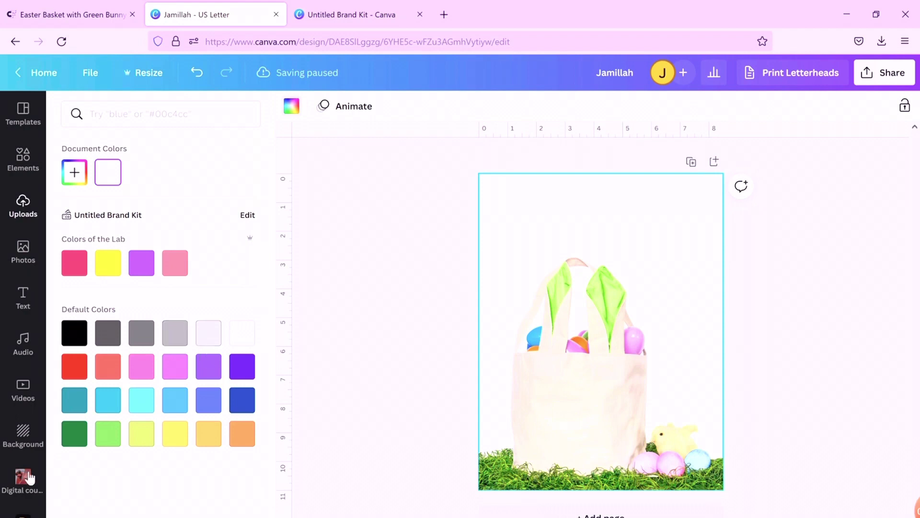
{"action": "left_click", "coordinate": [120, 440]}
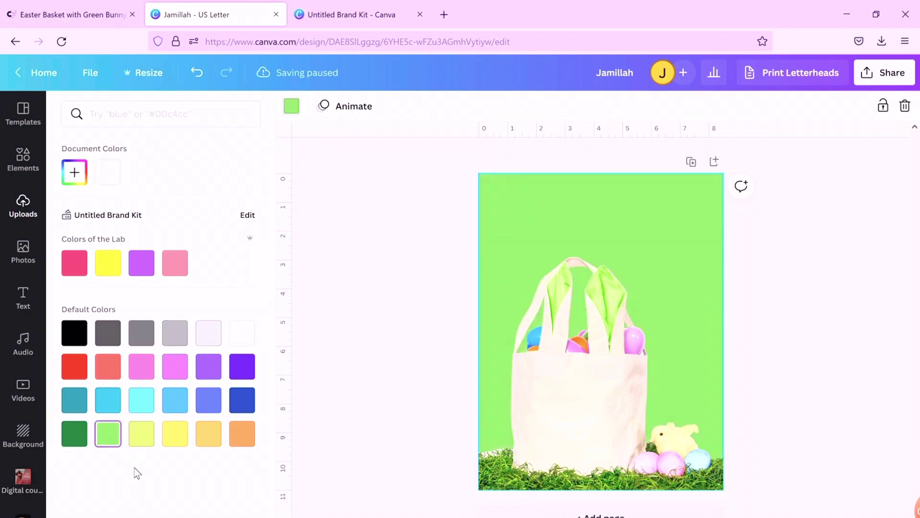
{"action": "left_click", "coordinate": [213, 335]}
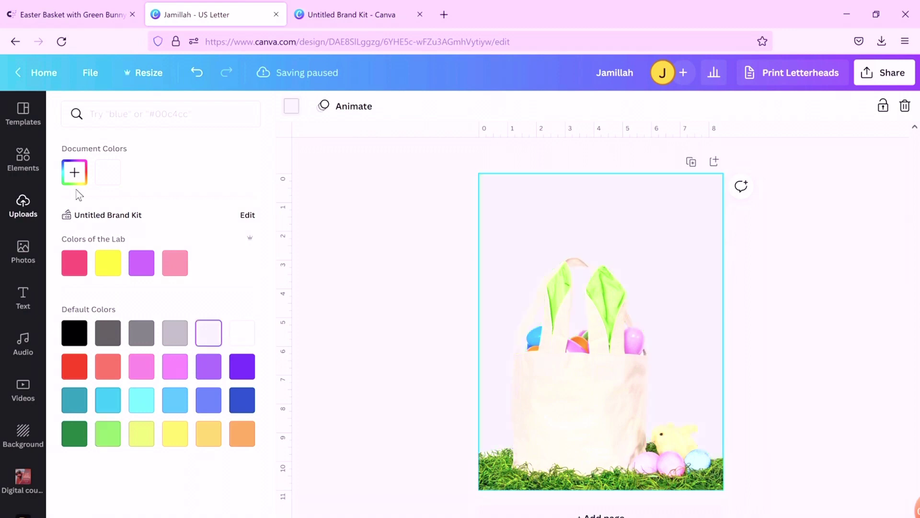
Step: Search Elements photos for 'spring background' and send the green blurred photo behind the basket
{"action": "left_click", "coordinate": [27, 168]}
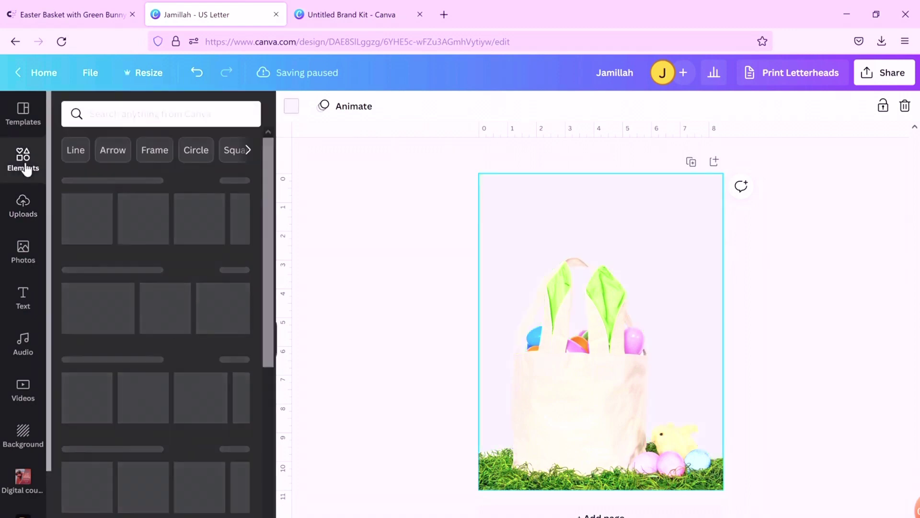
{"action": "left_click", "coordinate": [120, 114]}
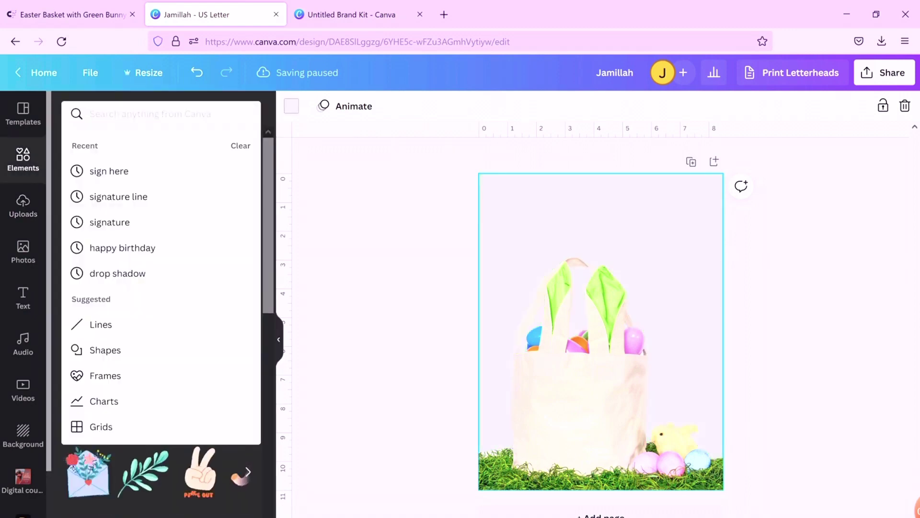
{"action": "type", "text": "sprin"}
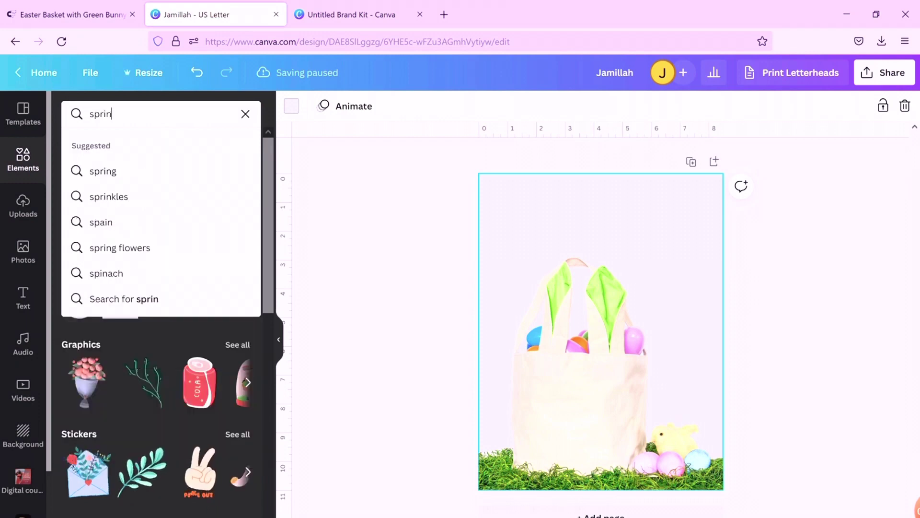
{"action": "type", "text": "g bac"}
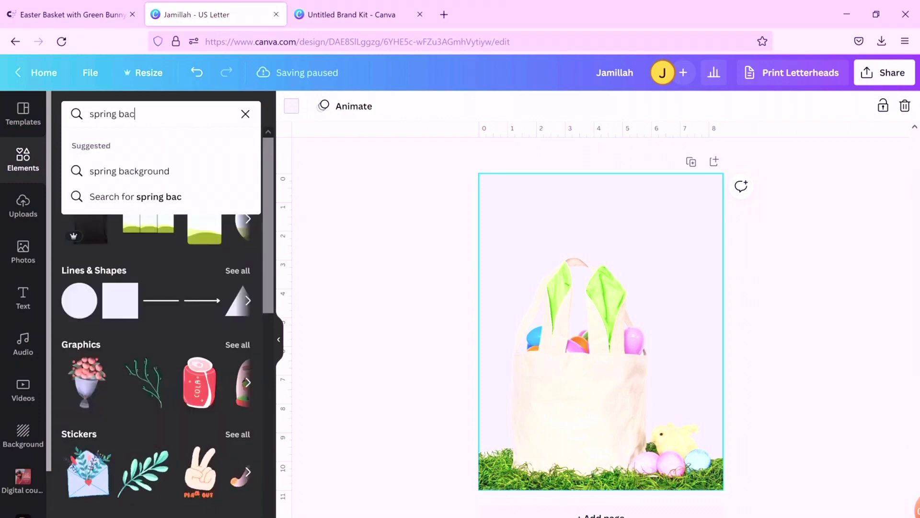
{"action": "type", "text": "kground"}
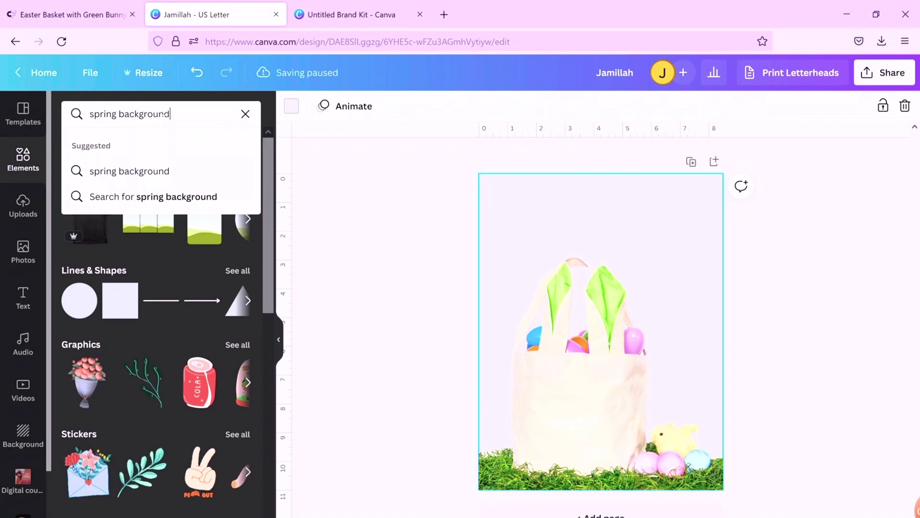
{"action": "key", "text": "Return"}
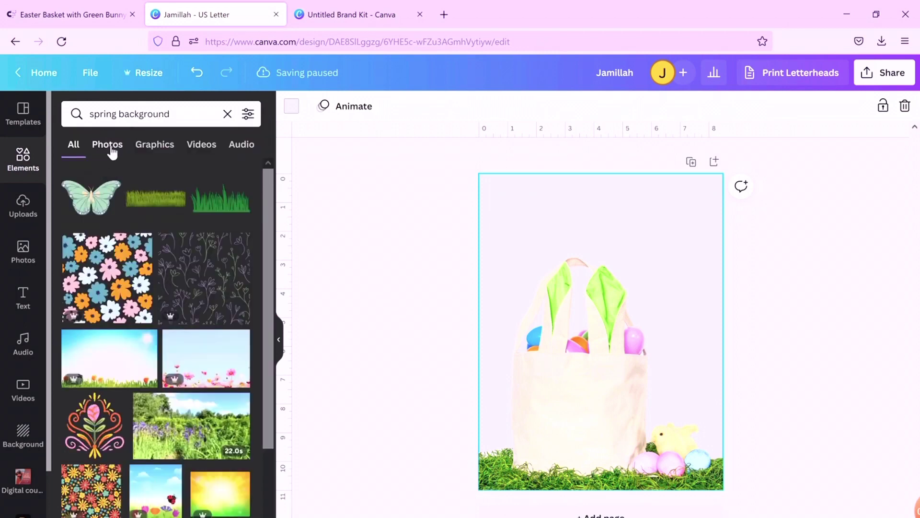
{"action": "left_click", "coordinate": [112, 149]}
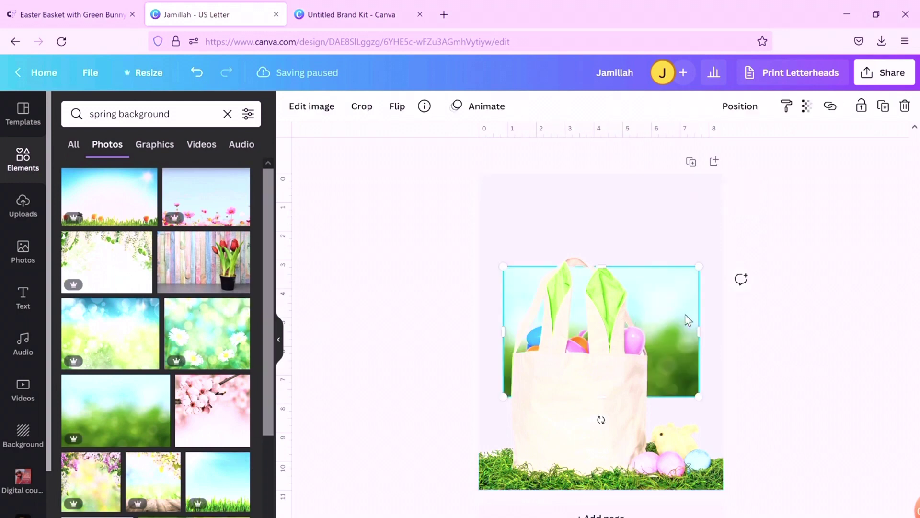
{"action": "right_click", "coordinate": [688, 320]}
{"action": "left_click", "coordinate": [743, 389]}
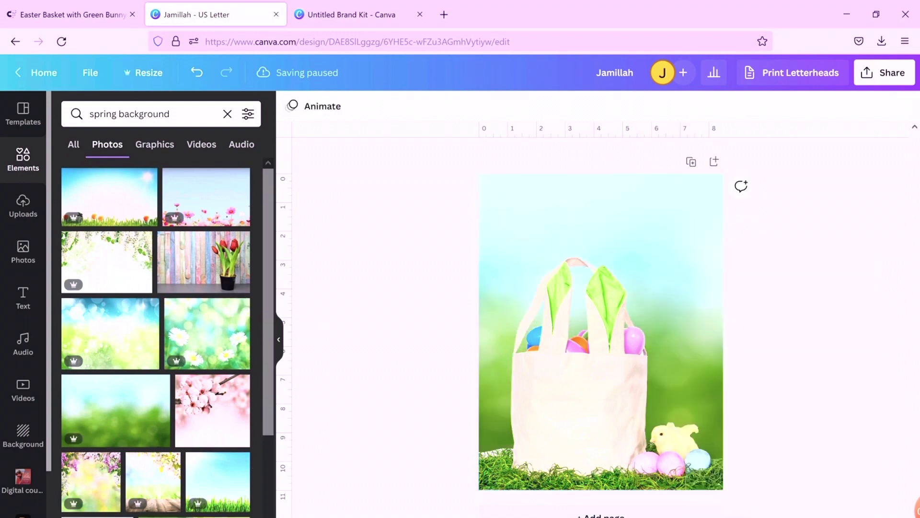
{"action": "mouse_move", "coordinate": [109, 197]}
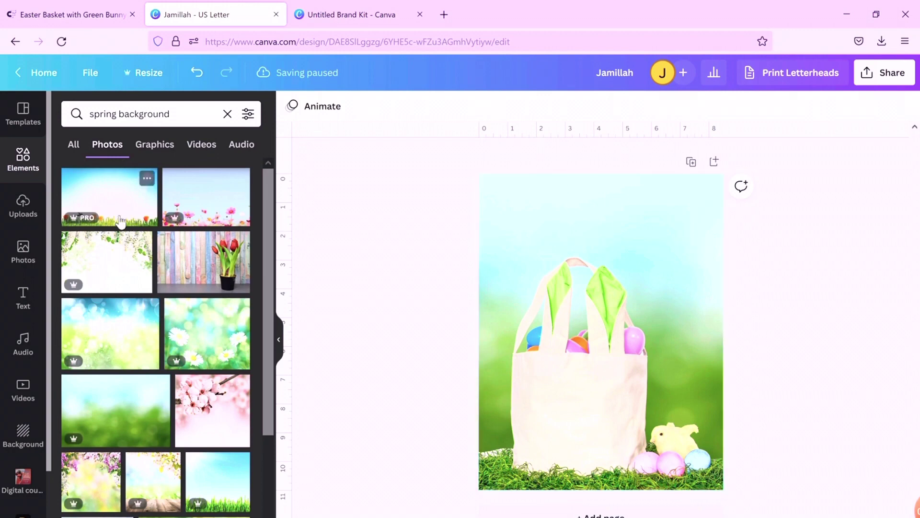
Step: Try the white-wood flower photo behind the basket instead
{"action": "scroll", "coordinate": [181, 418], "scroll_direction": "down", "scroll_amount": 5}
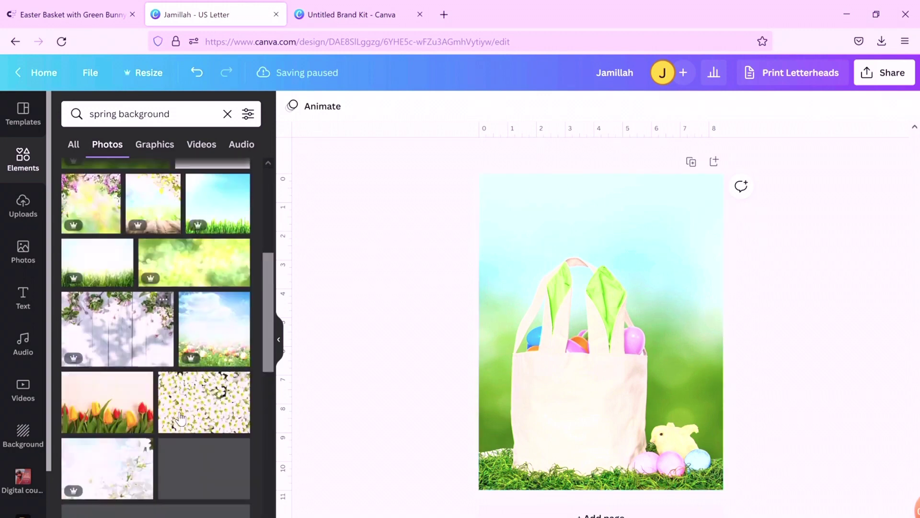
{"action": "left_click", "coordinate": [163, 299]}
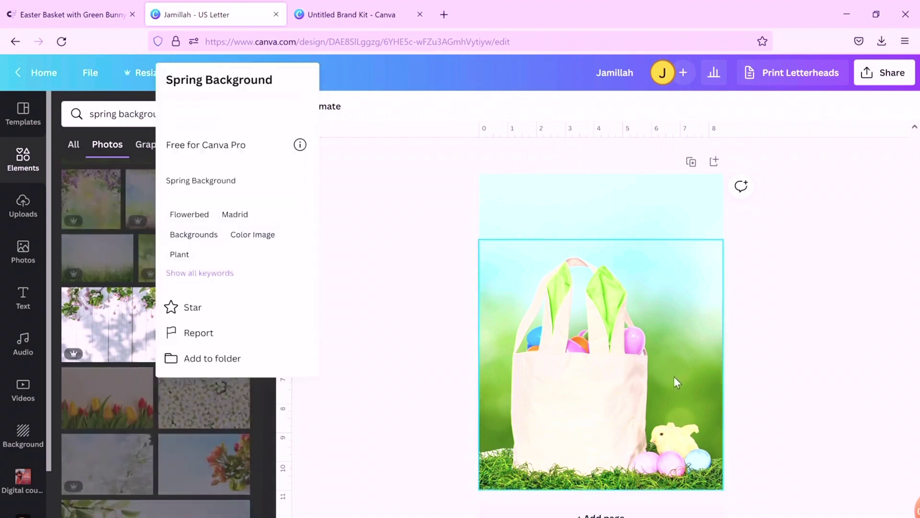
{"action": "left_click", "coordinate": [118, 325]}
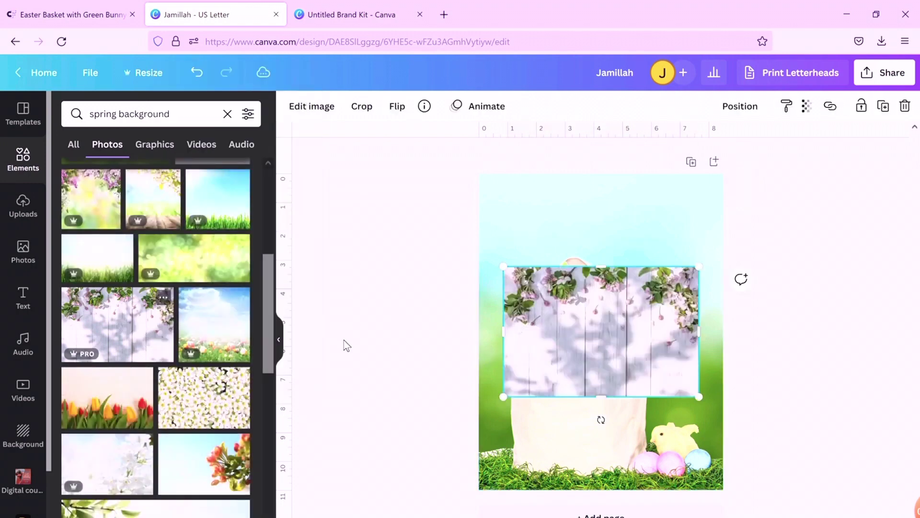
{"action": "right_click", "coordinate": [582, 348]}
{"action": "left_click", "coordinate": [623, 513]}
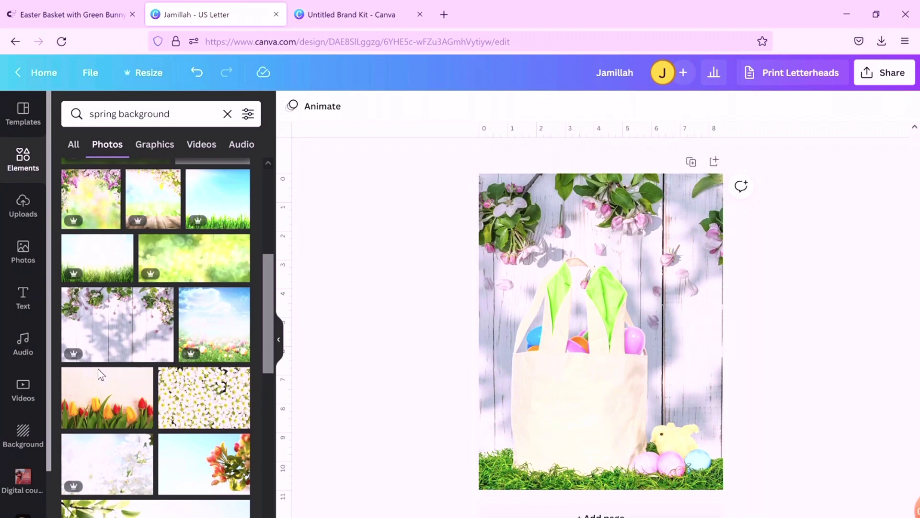
Step: Put the green blurred spring photo back as the background behind the basket
{"action": "scroll", "coordinate": [192, 393], "scroll_direction": "down", "scroll_amount": 5}
{"action": "scroll", "coordinate": [172, 397], "scroll_direction": "down", "scroll_amount": 5}
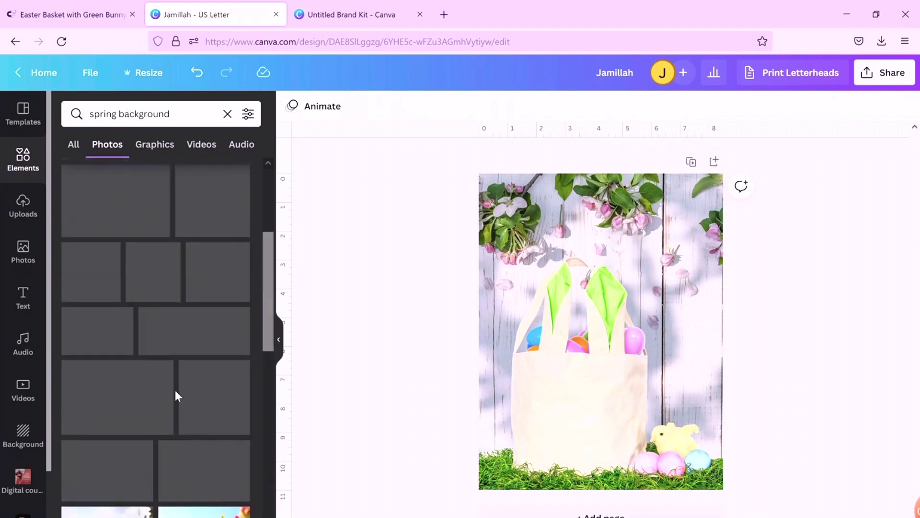
{"action": "scroll", "coordinate": [177, 396], "scroll_direction": "up", "scroll_amount": 5}
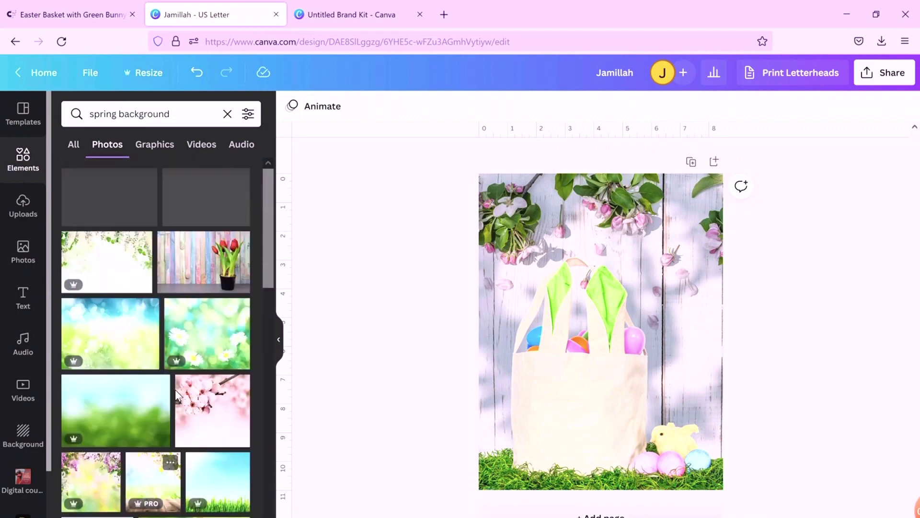
{"action": "left_click", "coordinate": [128, 402]}
{"action": "right_click", "coordinate": [634, 357]}
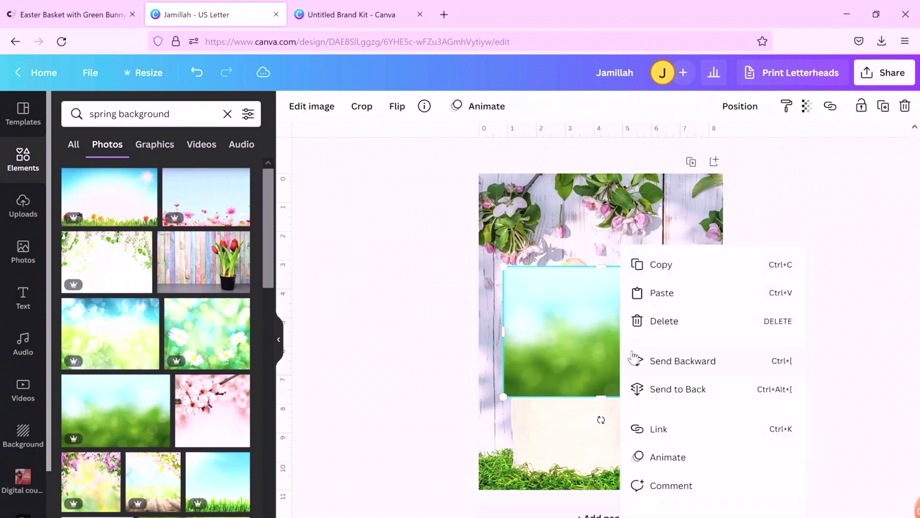
{"action": "left_click", "coordinate": [677, 389]}
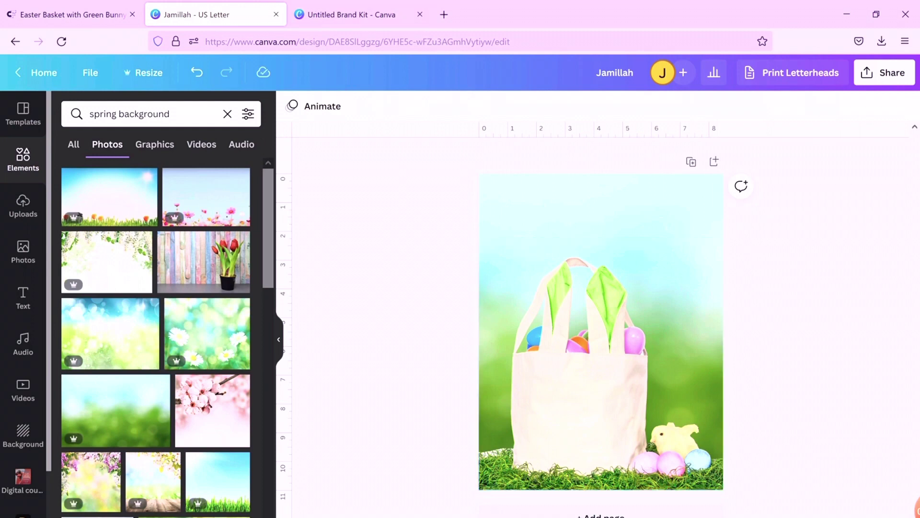
{"action": "left_click", "coordinate": [167, 145]}
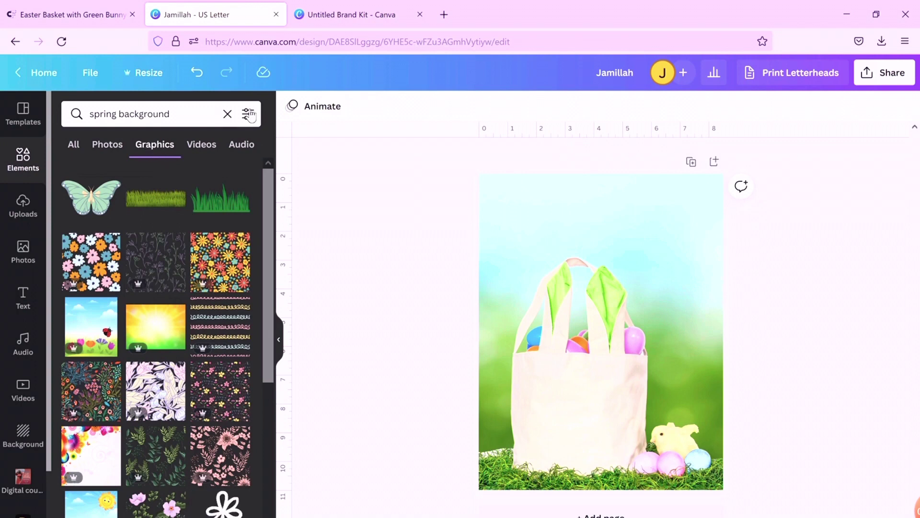
{"action": "left_click", "coordinate": [227, 114]}
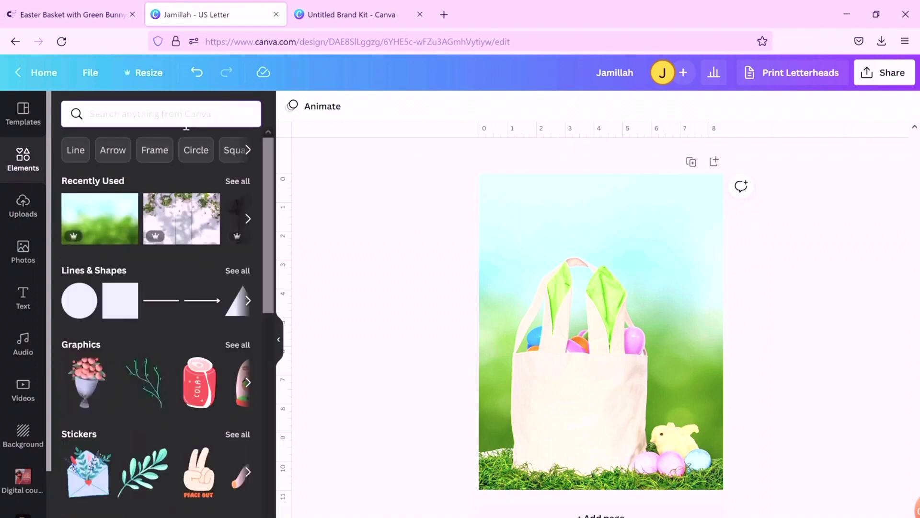
Step: Search Elements for 'bunny' and drag the pink bunny ears onto the basket
{"action": "type", "text": "bunny"}
{"action": "key", "text": "Return"}
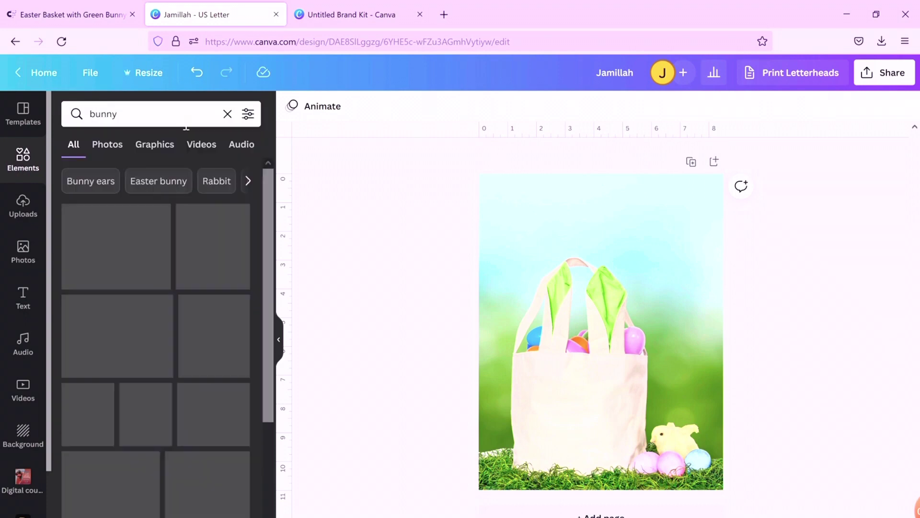
{"action": "scroll", "coordinate": [172, 301], "scroll_direction": "down", "scroll_amount": 5}
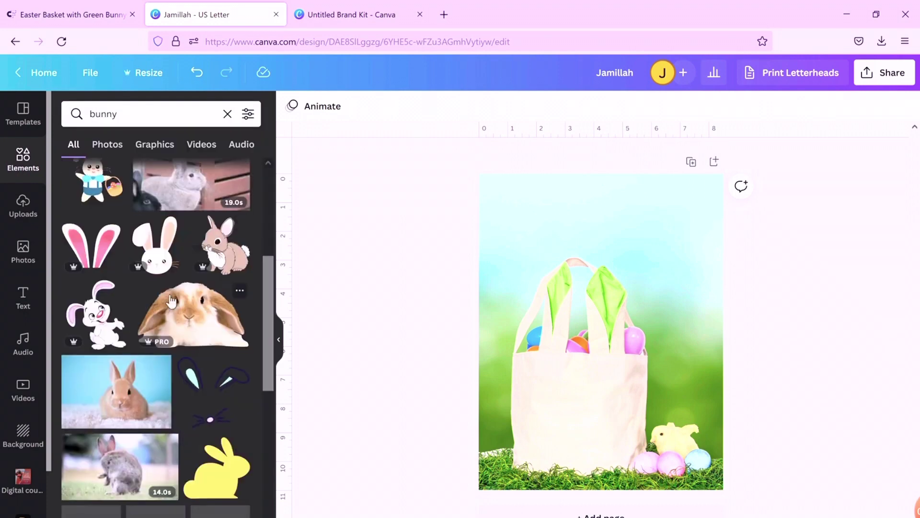
{"action": "scroll", "coordinate": [172, 301], "scroll_direction": "up", "scroll_amount": 2}
{"action": "mouse_move", "coordinate": [96, 318]}
{"action": "left_mouse_down"}
{"action": "mouse_move", "coordinate": [579, 390]}
{"action": "mouse_move", "coordinate": [596, 377]}
{"action": "mouse_move", "coordinate": [595, 396]}
{"action": "left_mouse_up"}
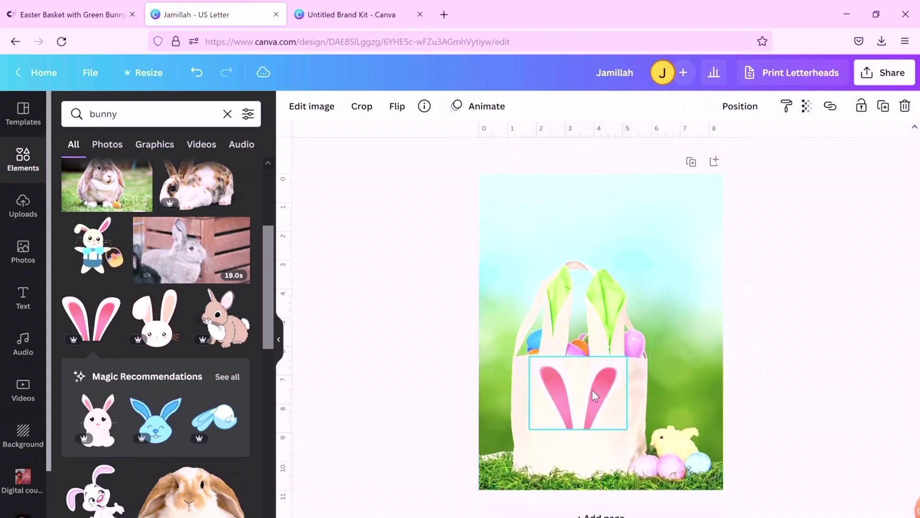
Step: Shrink and nudge the bunny ears onto the basket front, then add a new text box
{"action": "left_click_drag", "start_coordinate": [609, 433], "coordinate": [609, 410]}
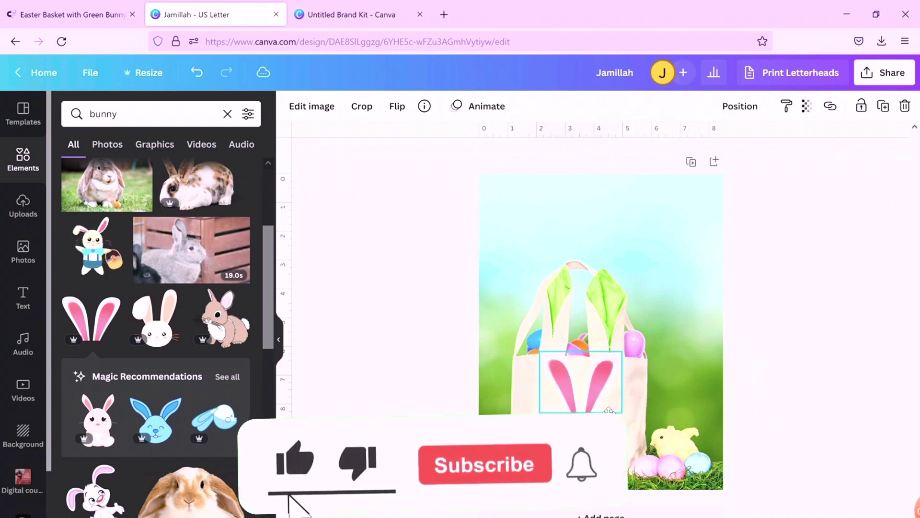
{"action": "left_click", "coordinate": [659, 375]}
{"action": "left_click_drag", "start_coordinate": [605, 394], "coordinate": [605, 399]}
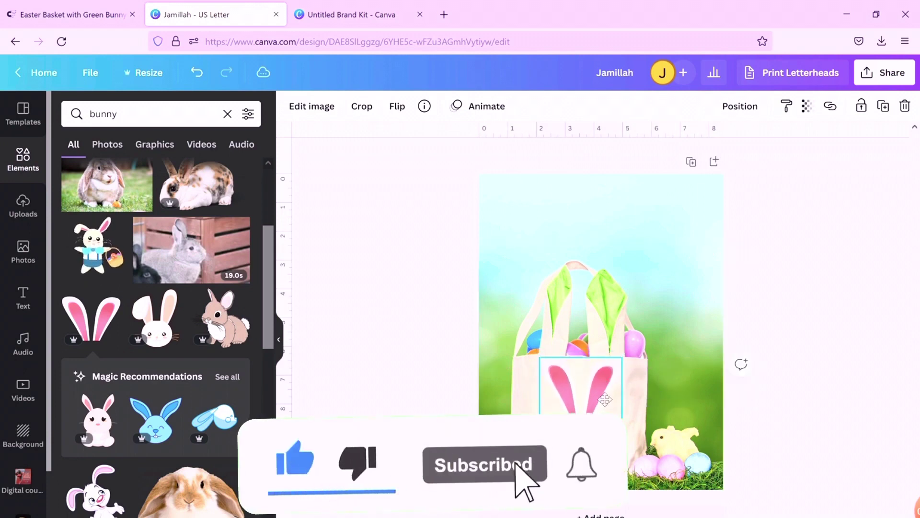
{"action": "left_click", "coordinate": [648, 418]}
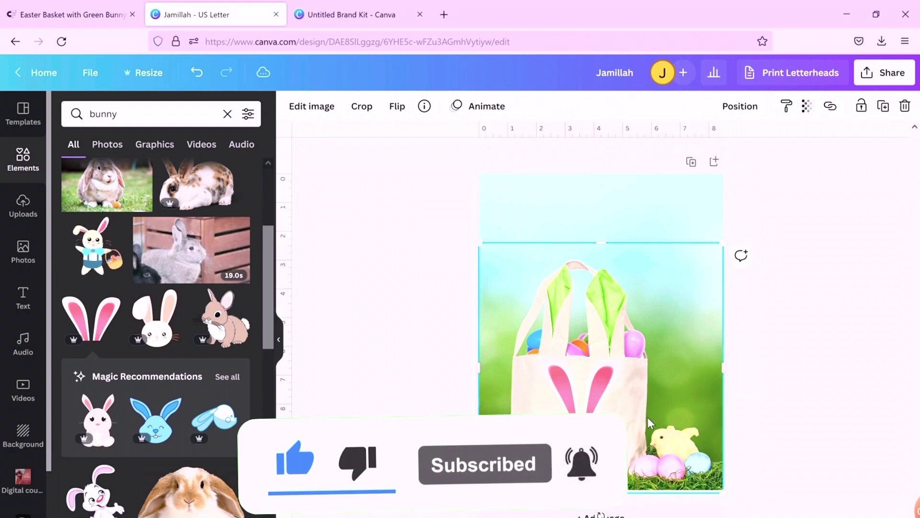
{"action": "key", "text": "t"}
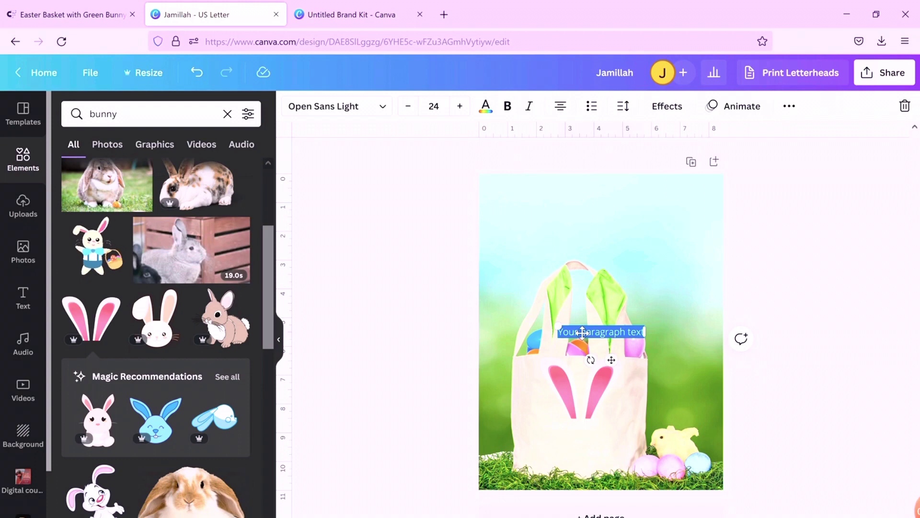
Step: Replace the placeholder with the child's name, fix a typo, enlarge to 49.2 and move it down
{"action": "key", "text": "BackSpace"}
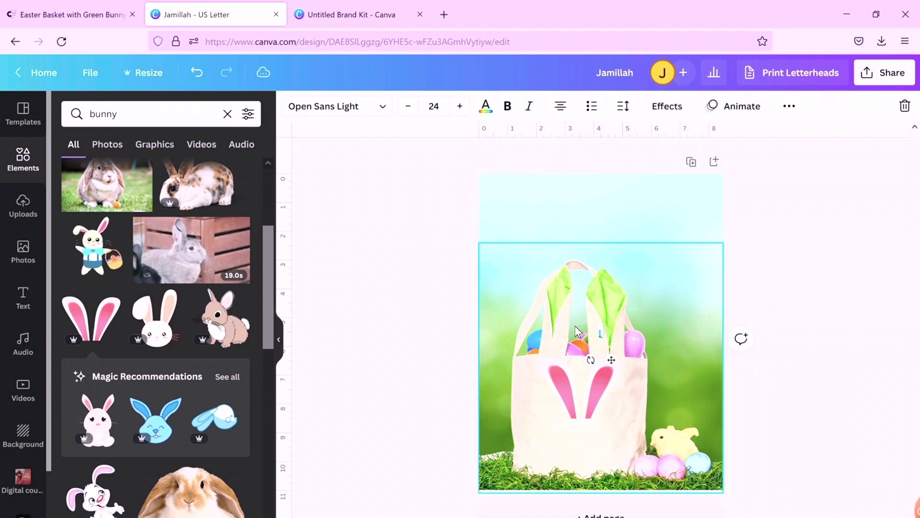
{"action": "type", "text": "Jamil"}
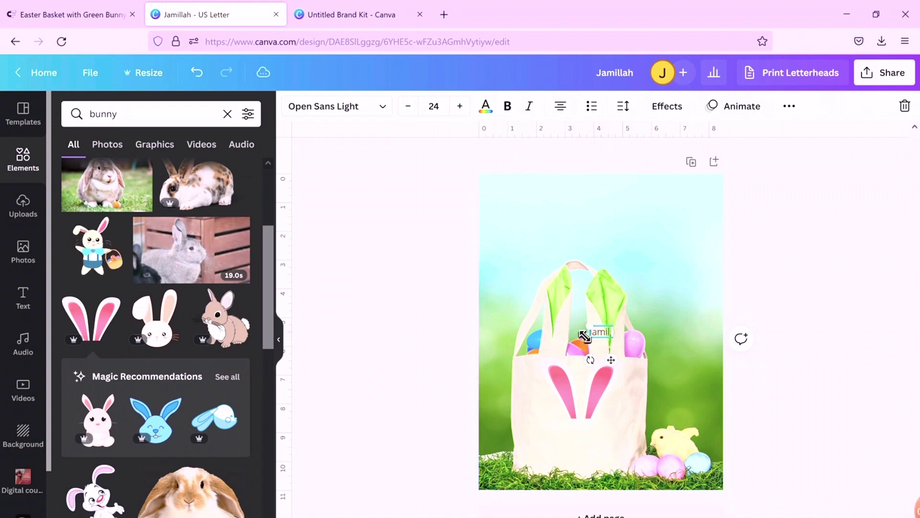
{"action": "type", "text": ";a"}
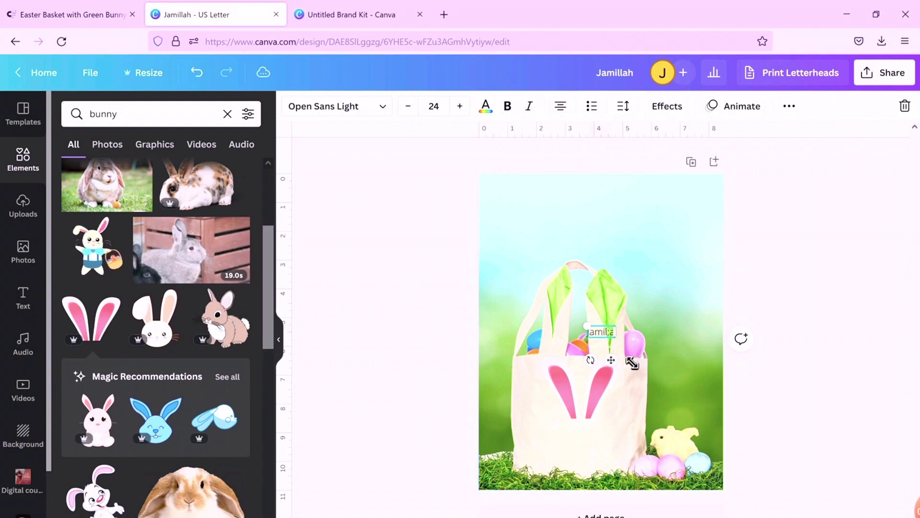
{"action": "type", "text": "h"}
{"action": "left_click", "coordinate": [605, 331]}
{"action": "key", "text": "BackSpace"}
{"action": "type", "text": "lah"}
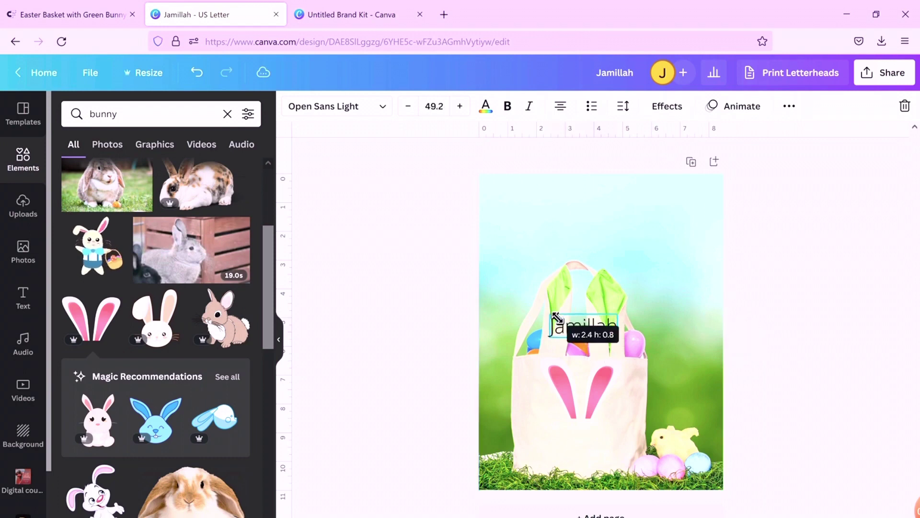
{"action": "left_click_drag", "start_coordinate": [588, 333], "coordinate": [550, 314]}
{"action": "mouse_move", "coordinate": [607, 369]}
{"action": "left_mouse_down"}
{"action": "mouse_move", "coordinate": [606, 477]}
{"action": "mouse_move", "coordinate": [601, 449]}
{"action": "left_mouse_up"}
Step: Change the name to Smithson Regular, enlarge it and centre it horizontally on the bag
{"action": "left_click", "coordinate": [594, 437]}
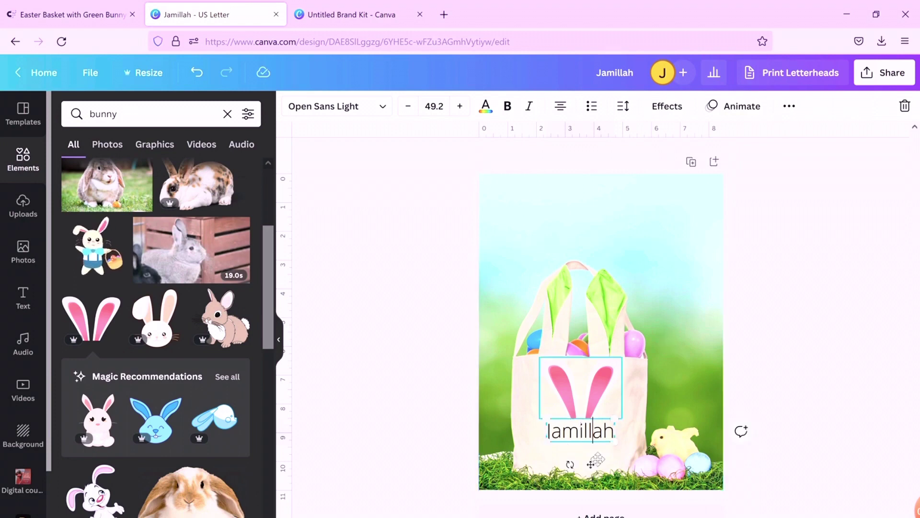
{"action": "left_click", "coordinate": [336, 108]}
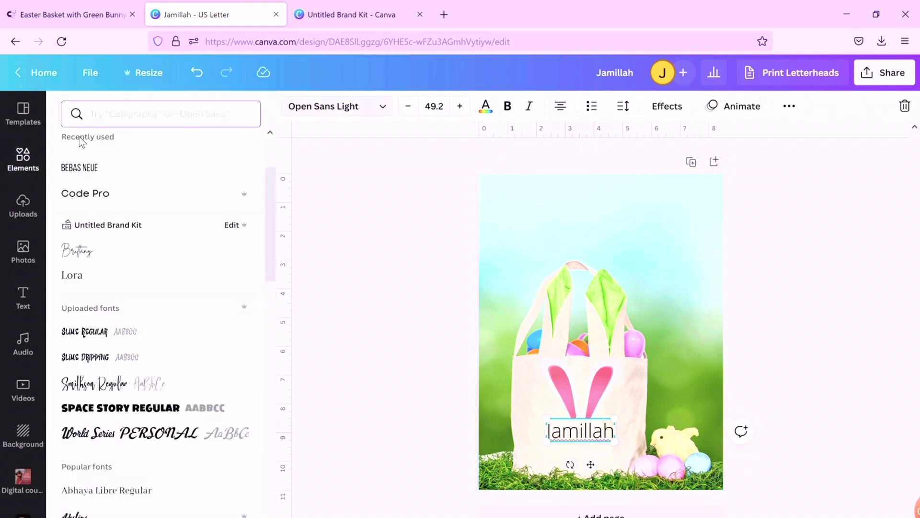
{"action": "left_click", "coordinate": [160, 386]}
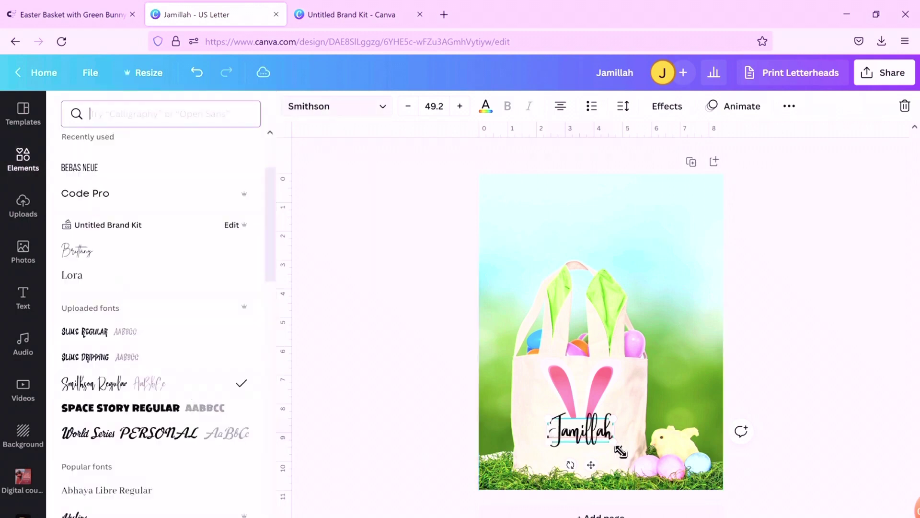
{"action": "left_click_drag", "start_coordinate": [621, 452], "coordinate": [640, 456]}
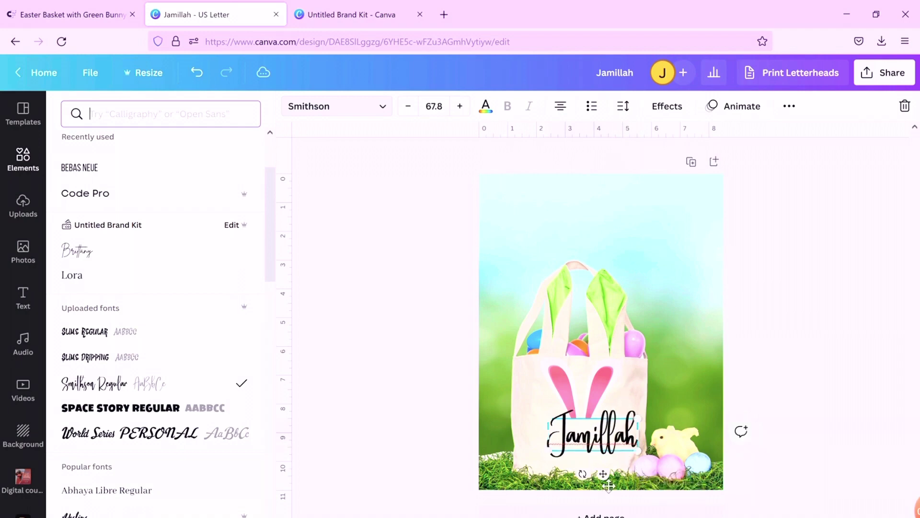
{"action": "left_click_drag", "start_coordinate": [609, 485], "coordinate": [596, 489]}
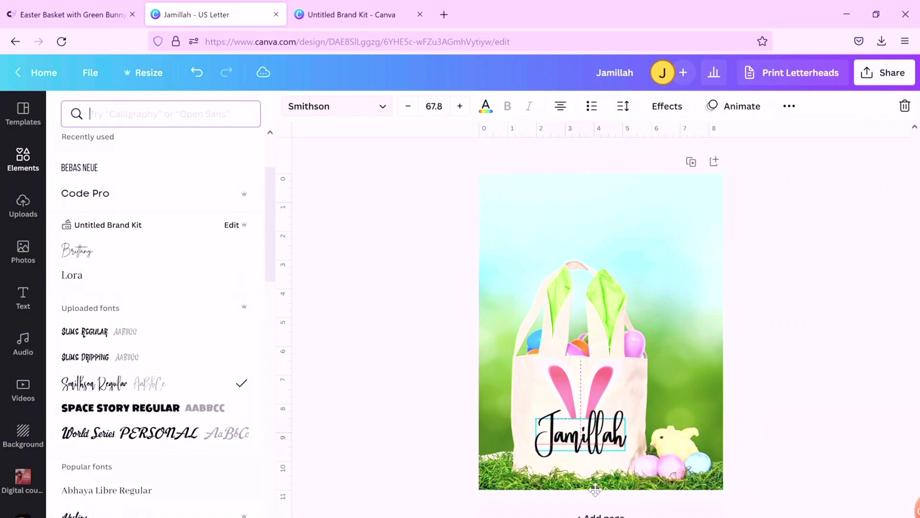
{"action": "left_click", "coordinate": [599, 394]}
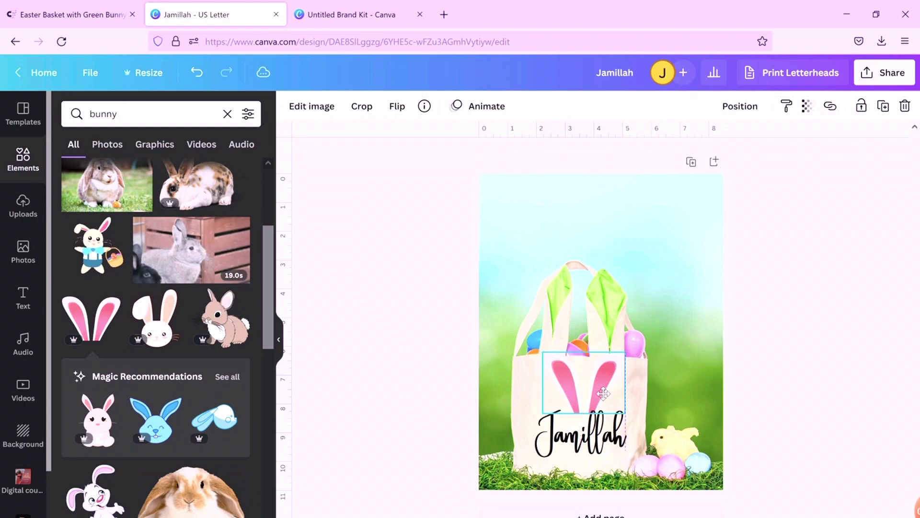
Step: Centre the bunny ears slightly lower and shrink the name to size 61 beneath them
{"action": "left_click_drag", "start_coordinate": [603, 393], "coordinate": [602, 392]}
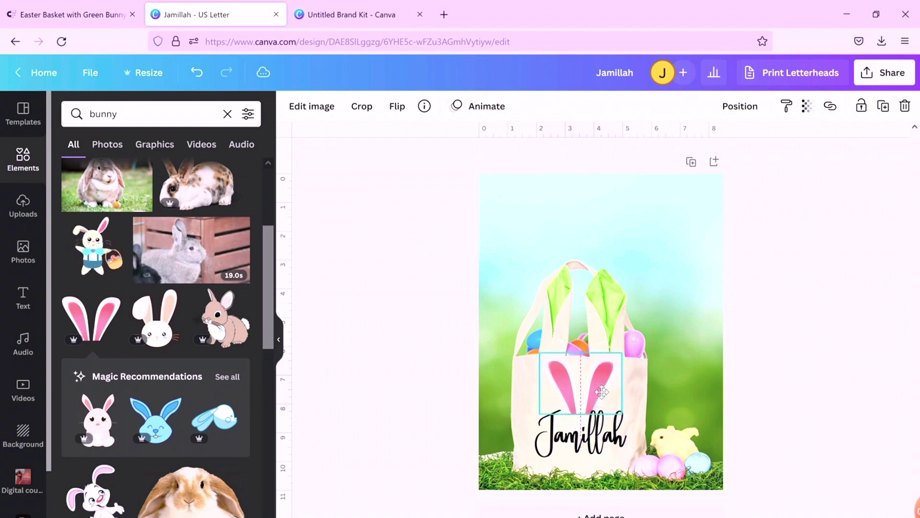
{"action": "left_click_drag", "start_coordinate": [601, 392], "coordinate": [602, 397]}
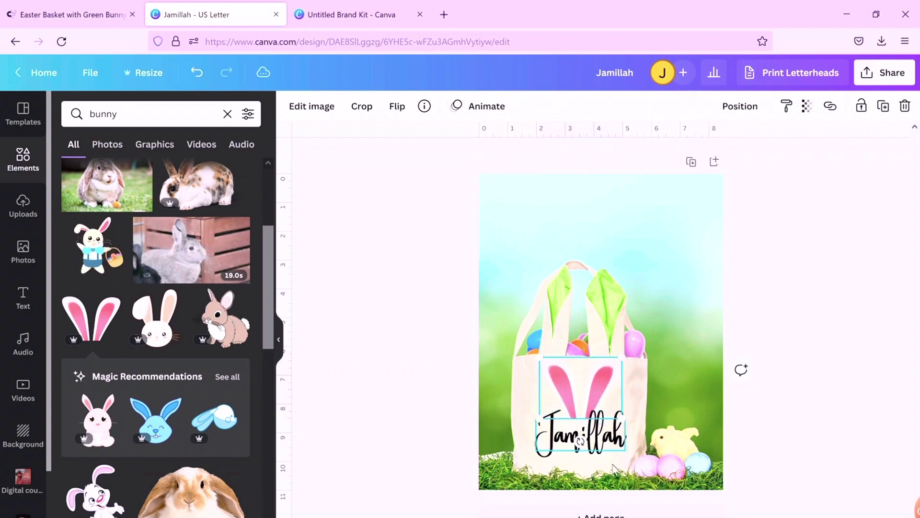
{"action": "left_click", "coordinate": [602, 446]}
{"action": "mouse_move", "coordinate": [623, 434]}
{"action": "left_mouse_down"}
{"action": "mouse_move", "coordinate": [628, 440]}
{"action": "mouse_move", "coordinate": [615, 449]}
{"action": "left_mouse_up"}
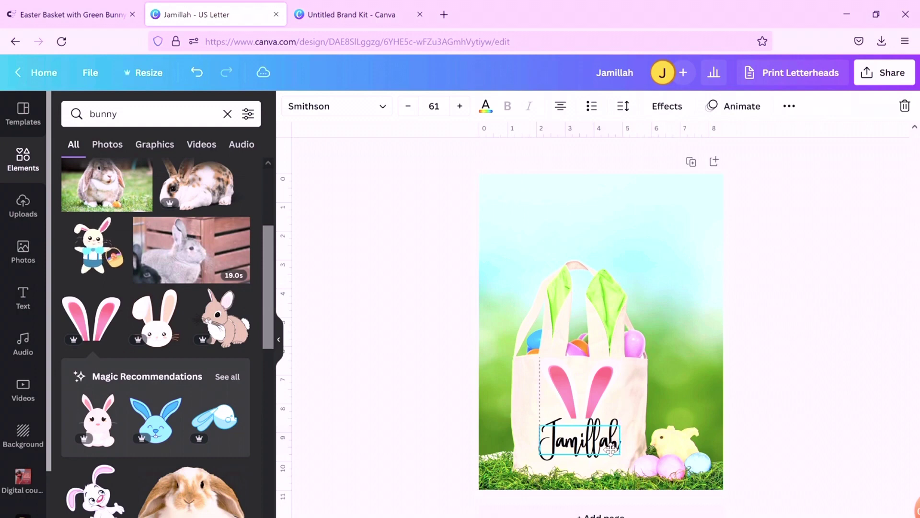
{"action": "left_click_drag", "start_coordinate": [612, 449], "coordinate": [610, 449]}
{"action": "left_click", "coordinate": [808, 298]}
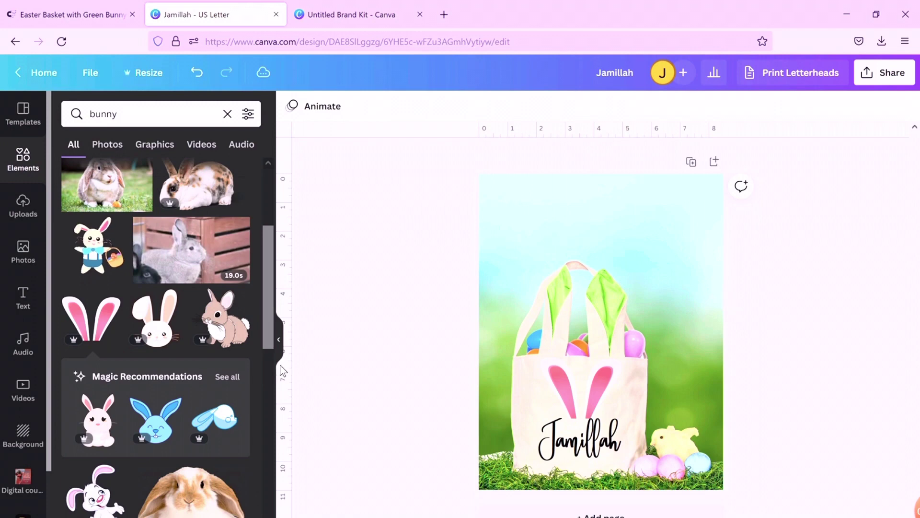
{"action": "scroll", "coordinate": [175, 353], "scroll_direction": "down", "scroll_amount": 2}
{"action": "scroll", "coordinate": [175, 353], "scroll_direction": "down", "scroll_amount": 5}
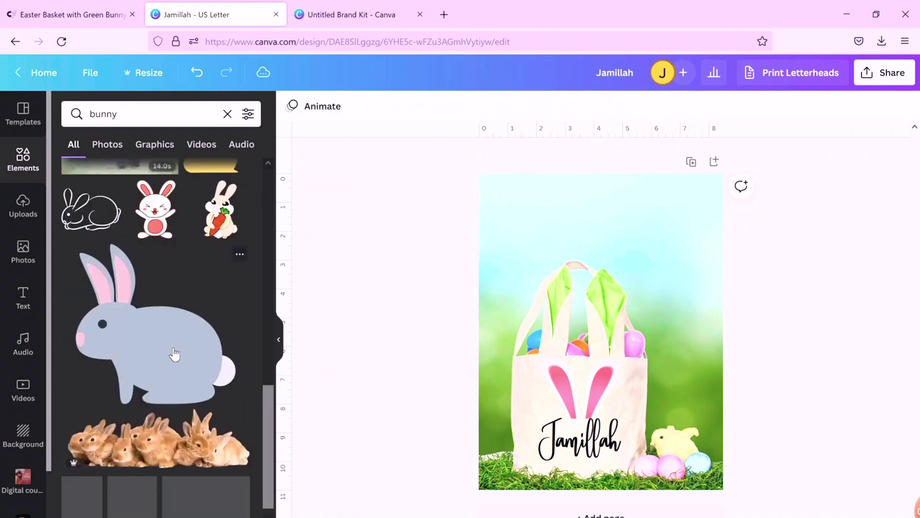
{"action": "left_click", "coordinate": [72, 15]}
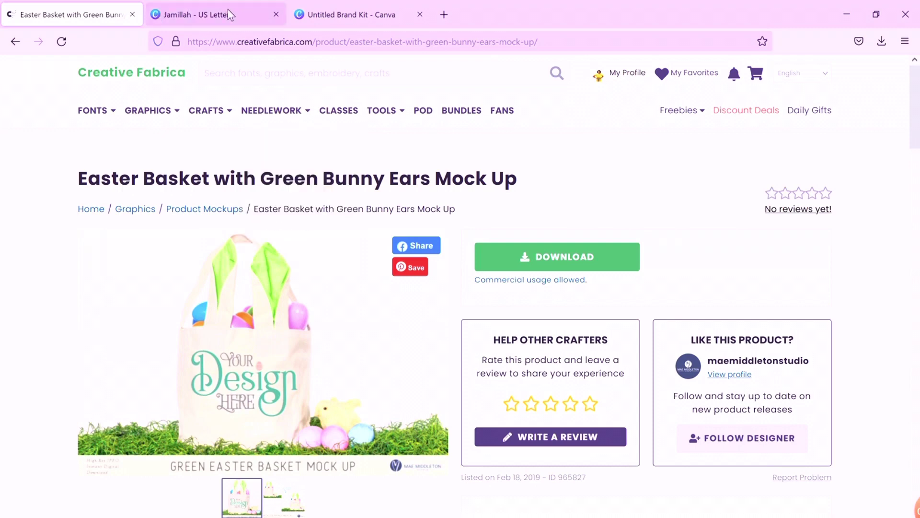
{"action": "left_click", "coordinate": [230, 14]}
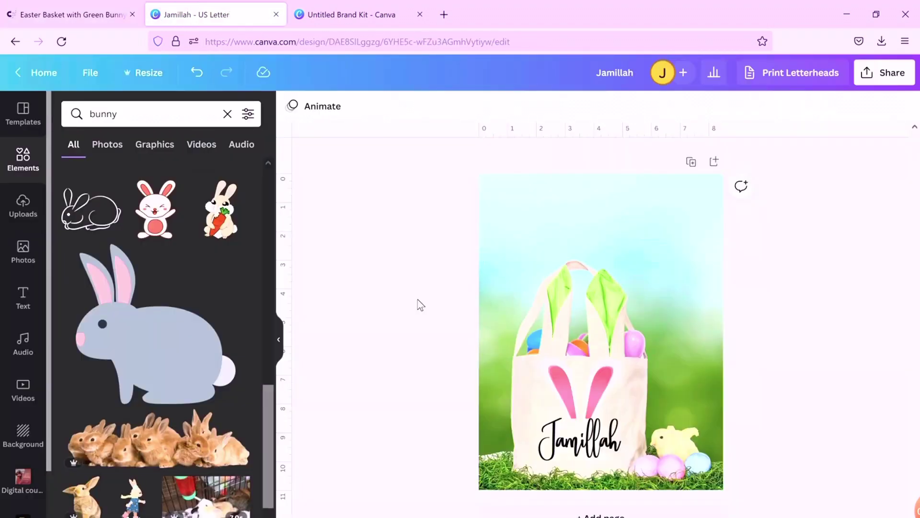
{"action": "left_click", "coordinate": [580, 438]}
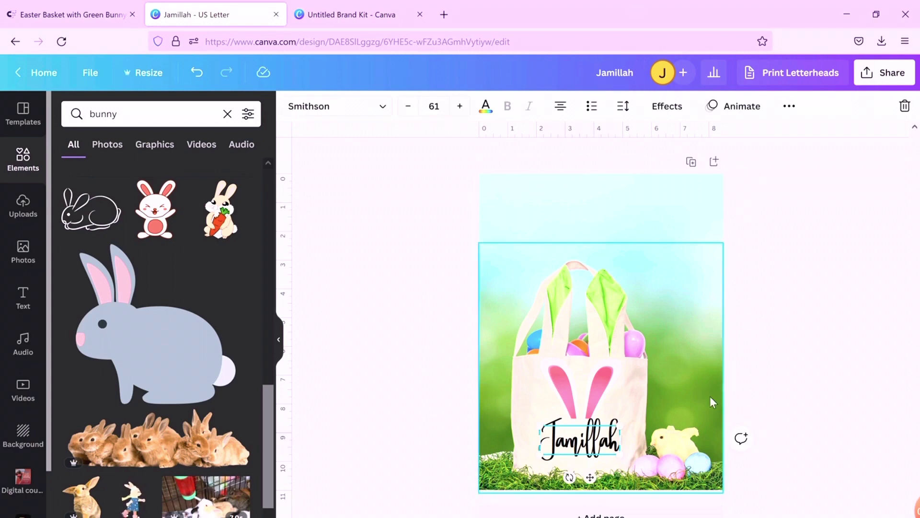
Step: Try a yellow then light-green Shadow on the name, then apply the Lift effect instead
{"action": "left_click", "coordinate": [670, 115]}
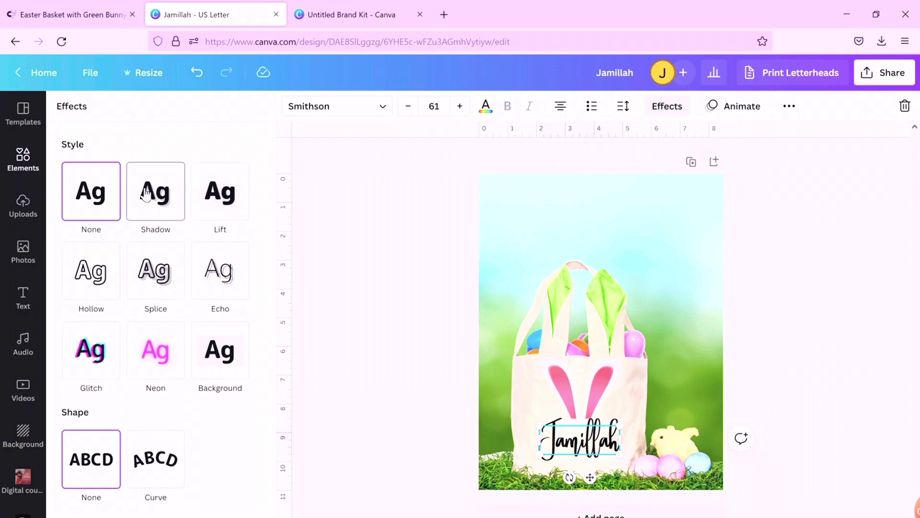
{"action": "left_click", "coordinate": [147, 195]}
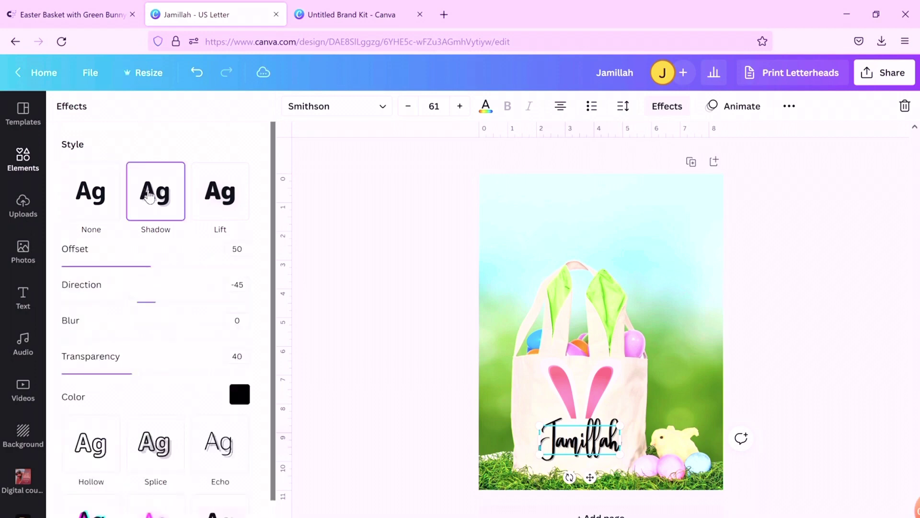
{"action": "left_click", "coordinate": [240, 394]}
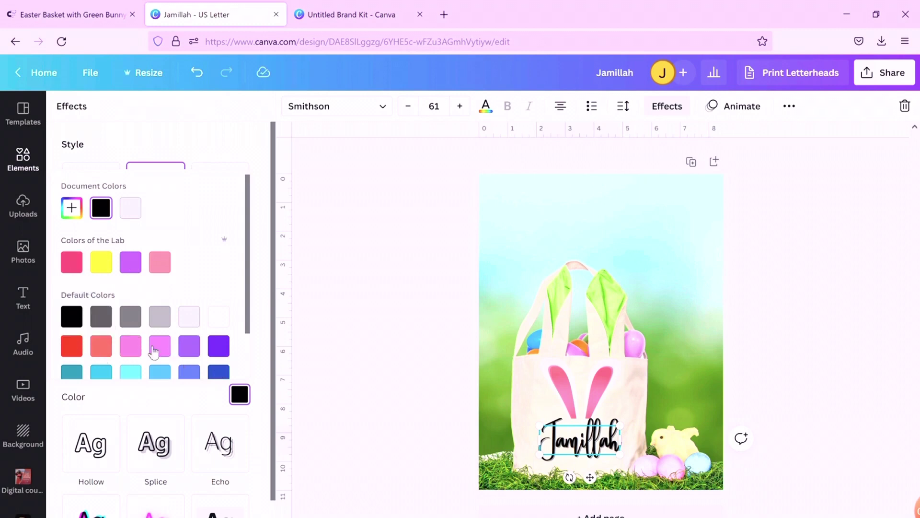
{"action": "left_click", "coordinate": [102, 263]}
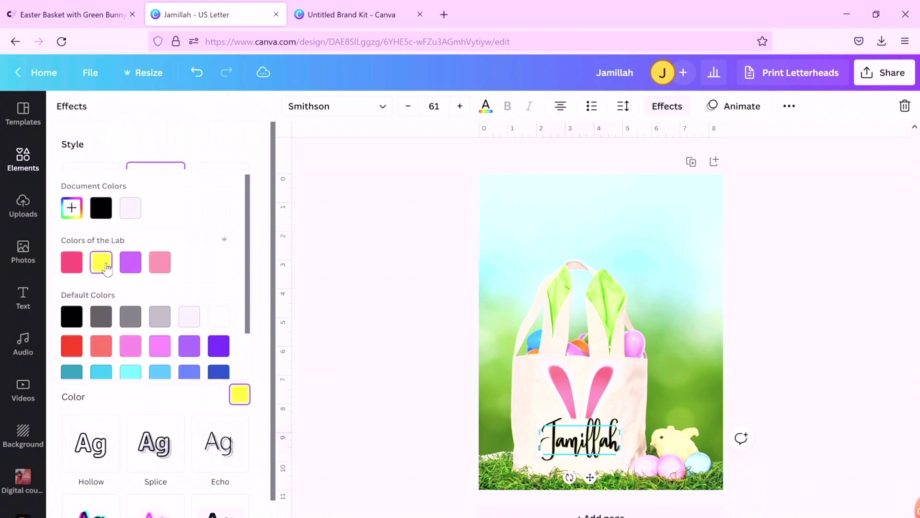
{"action": "scroll", "coordinate": [187, 264], "scroll_direction": "down", "scroll_amount": 2}
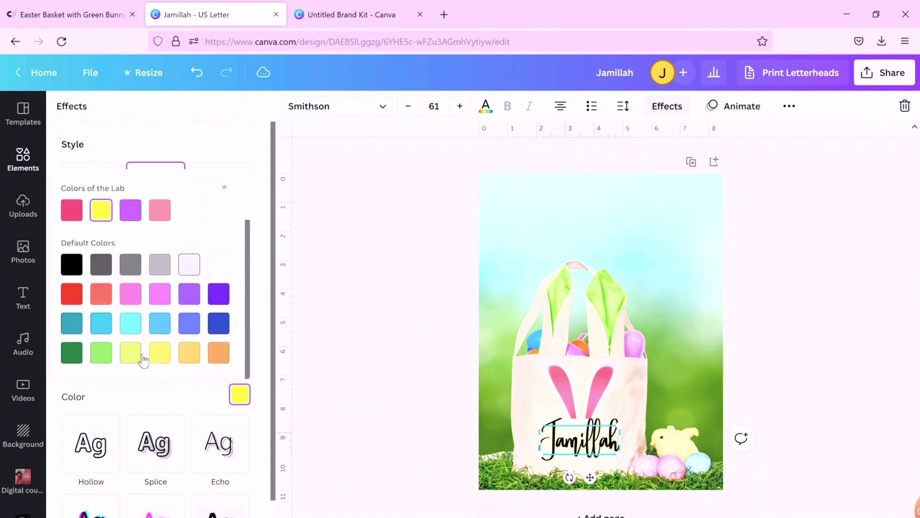
{"action": "left_click", "coordinate": [101, 354]}
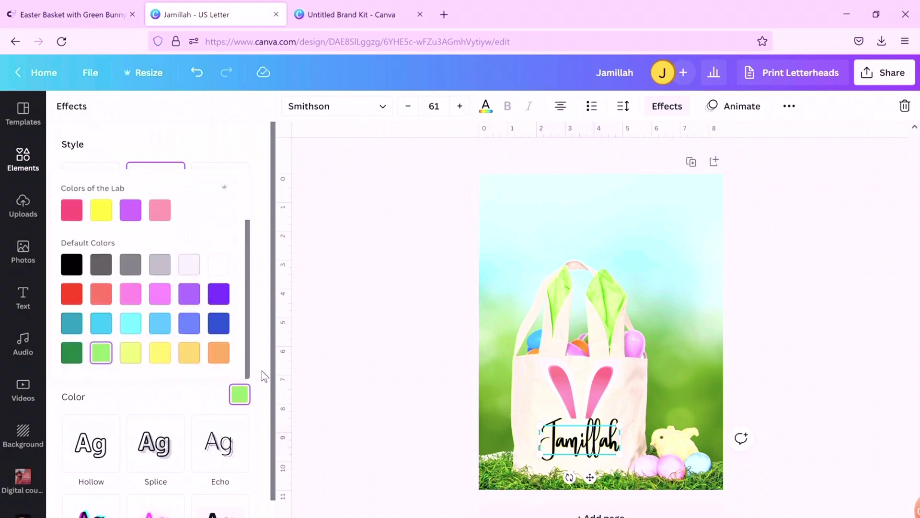
{"action": "left_click", "coordinate": [192, 150]}
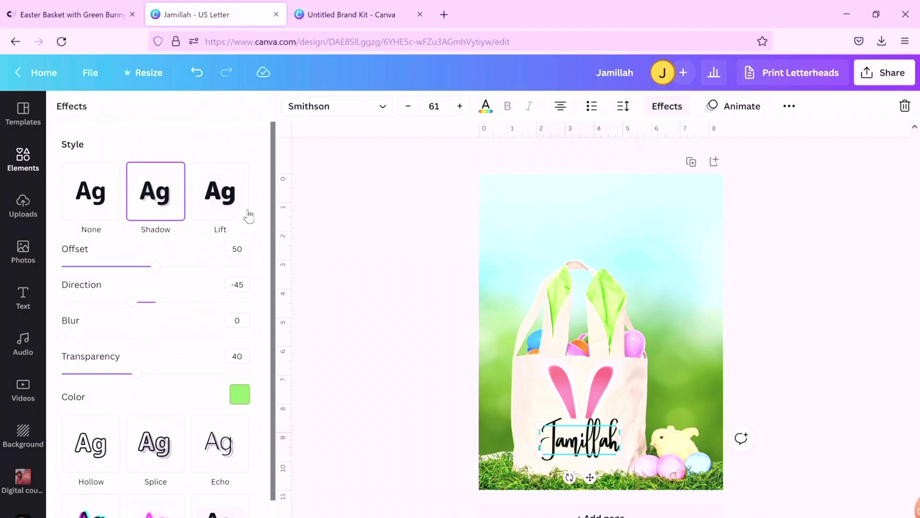
{"action": "left_click", "coordinate": [233, 212]}
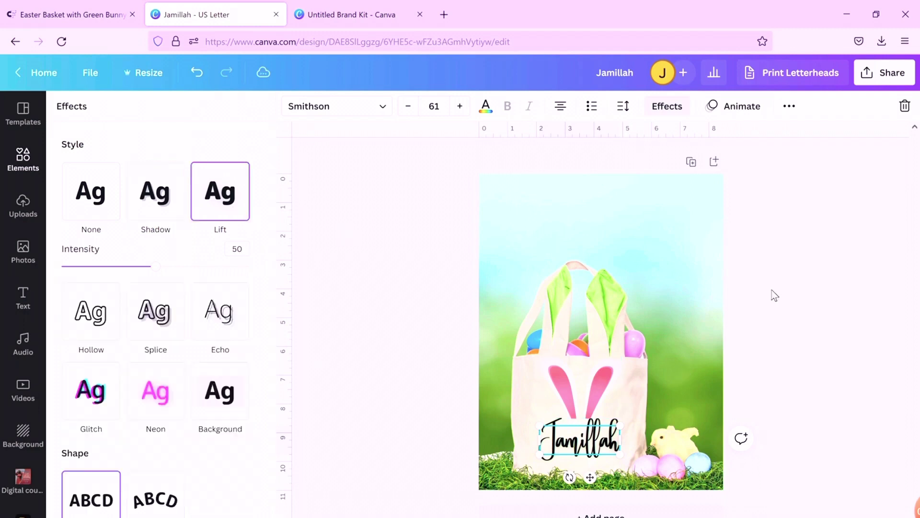
{"action": "key", "text": "Escape"}
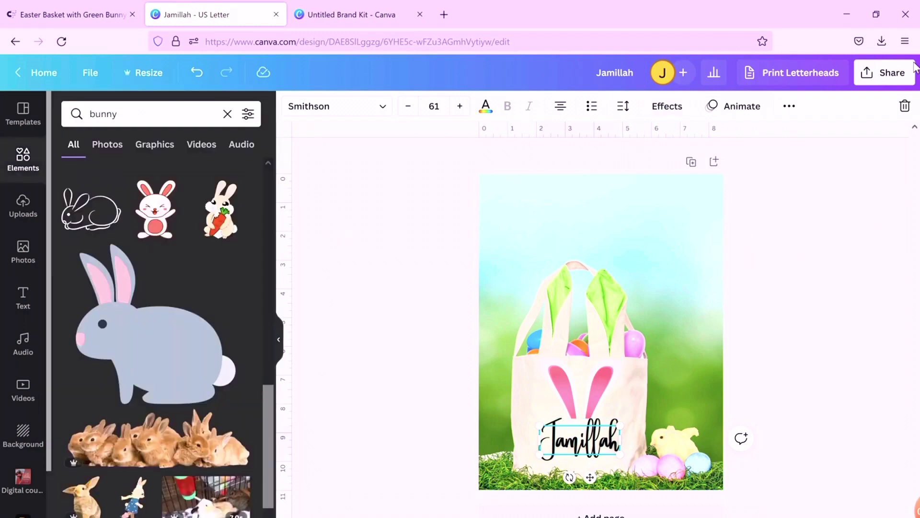
{"action": "left_click", "coordinate": [802, 115]}
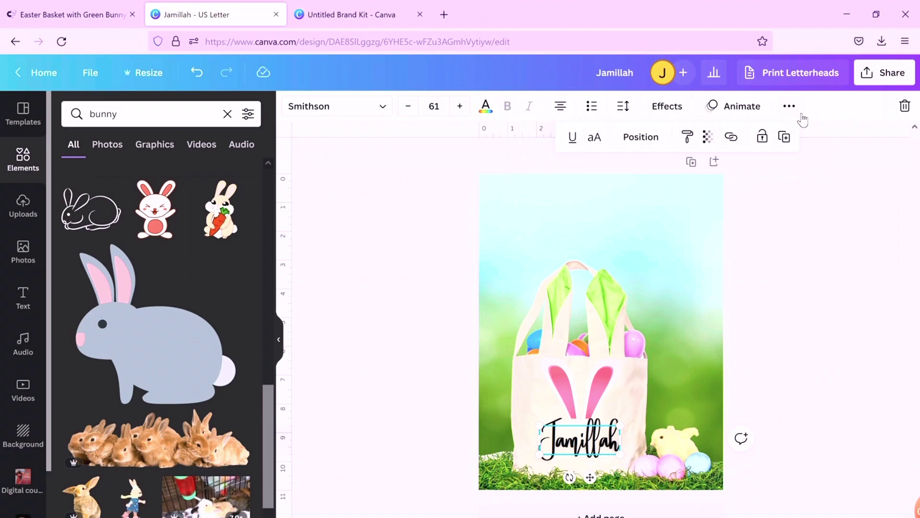
{"action": "left_click", "coordinate": [818, 50]}
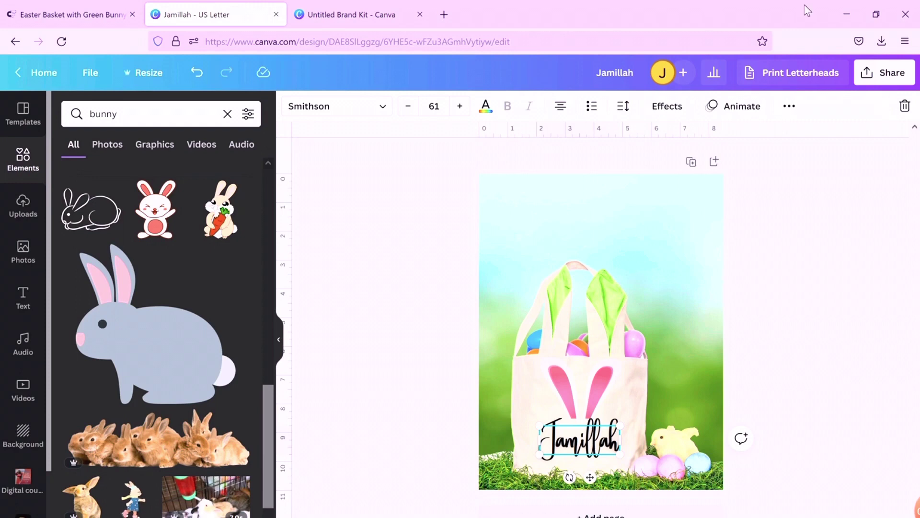
{"action": "left_click", "coordinate": [893, 74]}
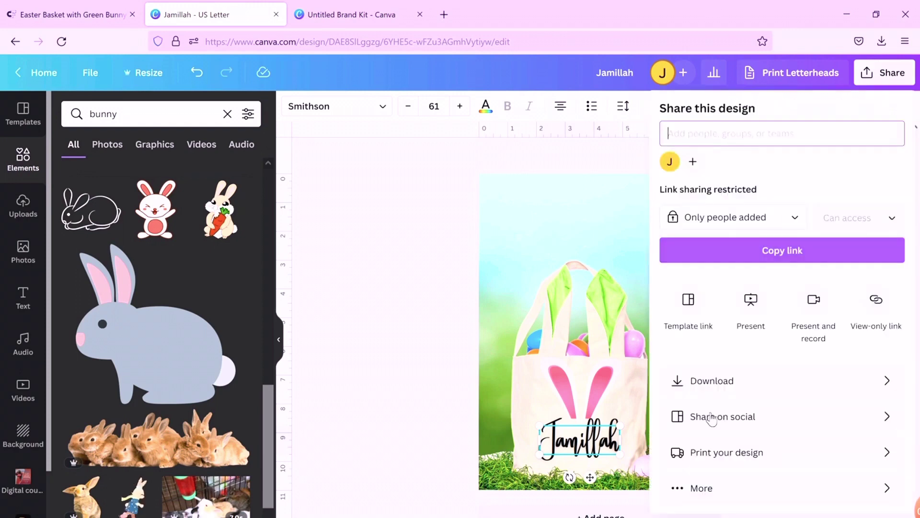
{"action": "left_click", "coordinate": [715, 391]}
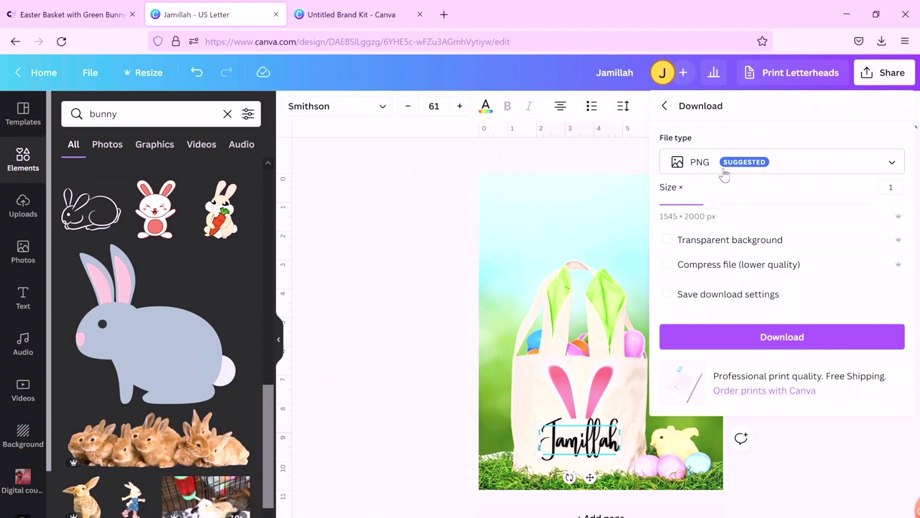
{"action": "left_click", "coordinate": [396, 272]}
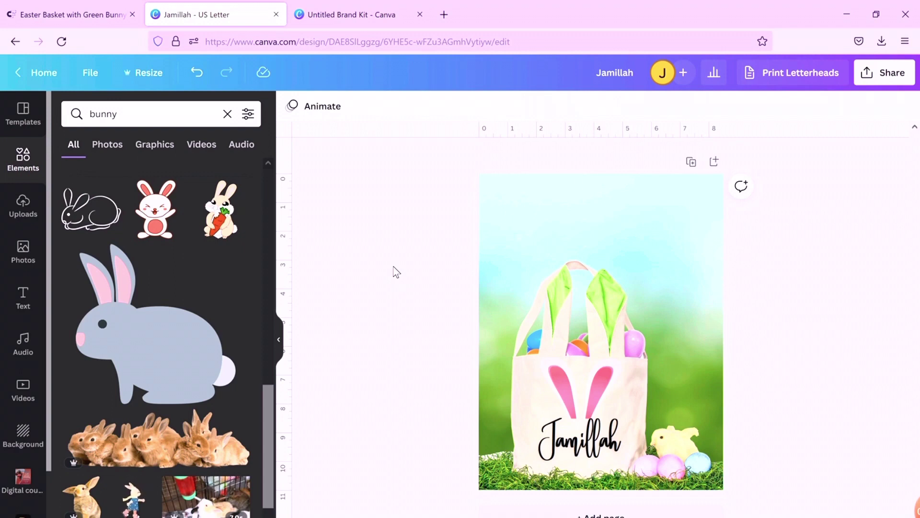
{"action": "left_click", "coordinate": [85, 10]}
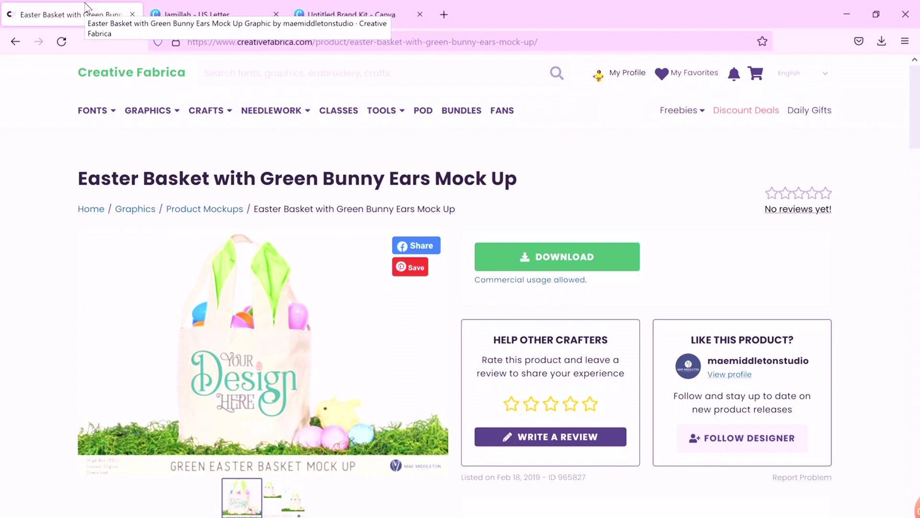
{"action": "left_click", "coordinate": [334, 10]}
{"action": "left_click", "coordinate": [237, 13]}
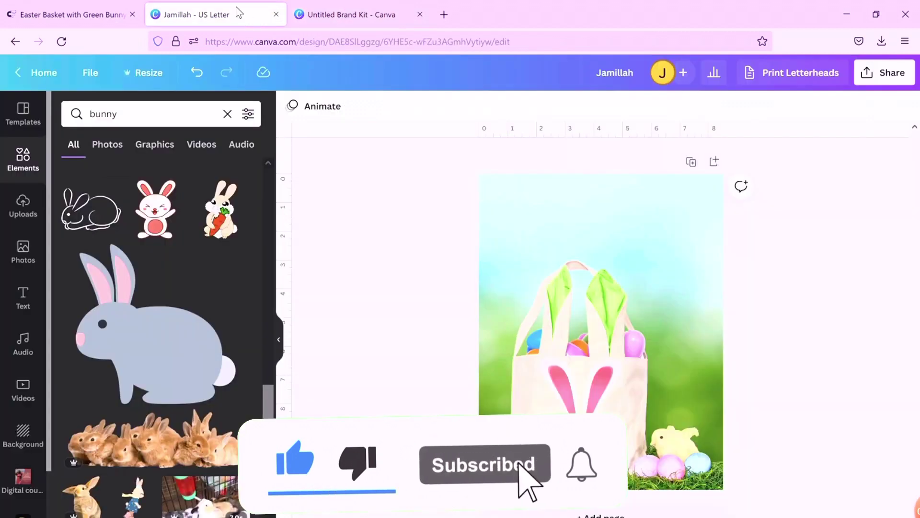